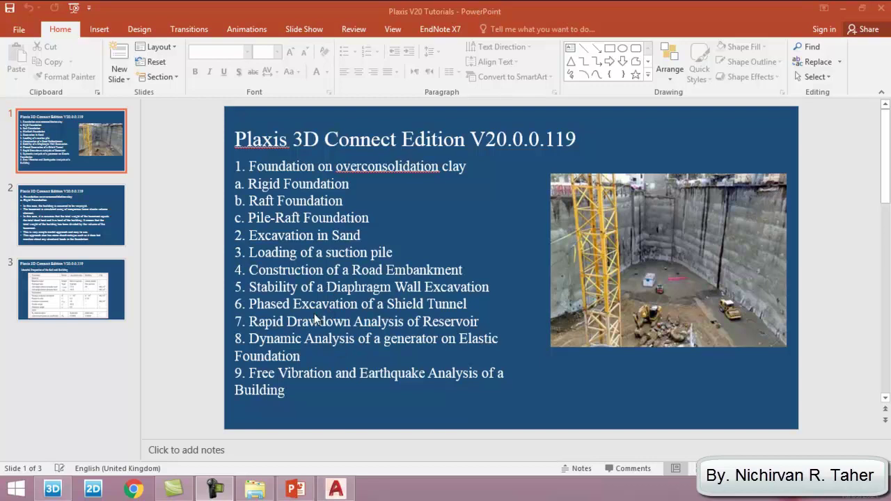
- Show slide 2 with the Rigid Foundation assumptions for overconsolidation clay
left_click(72, 207)
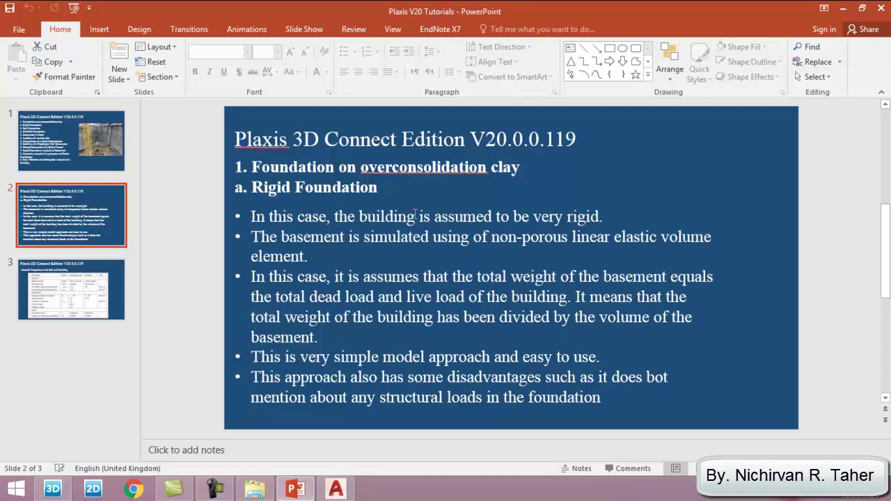
- Bring the Civil 3D drawing forward and zoom around the soil plan and section sketches to inspect dimensions
left_click(335, 489)
scroll(330, 252, "down", 3)
scroll(407, 240, "up", 6)
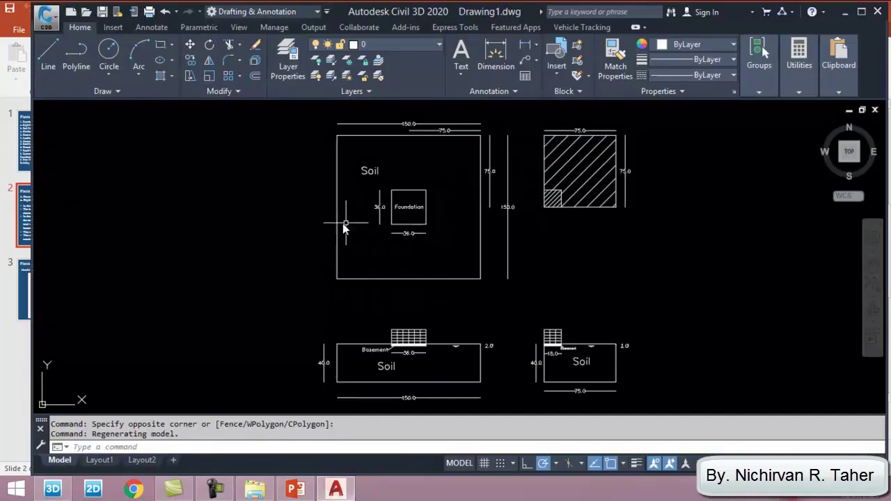
scroll(400, 243, "up", 2)
scroll(411, 265, "down", 2)
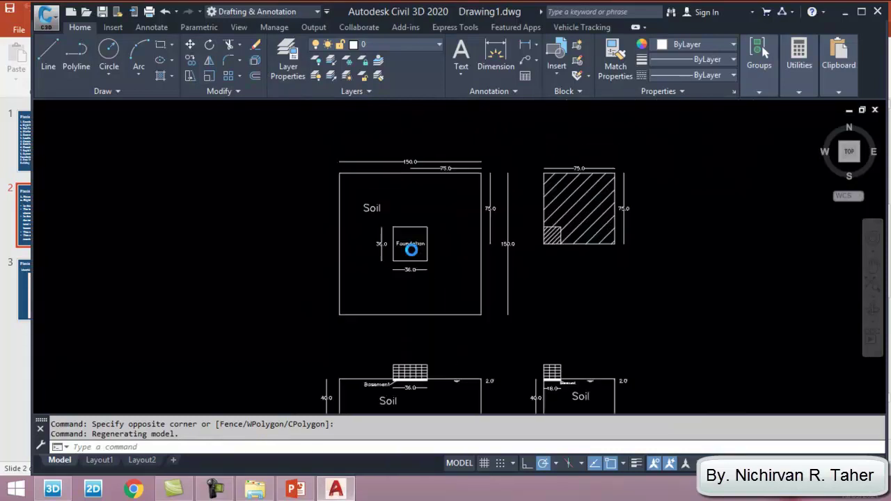
scroll(421, 285, "up", 2)
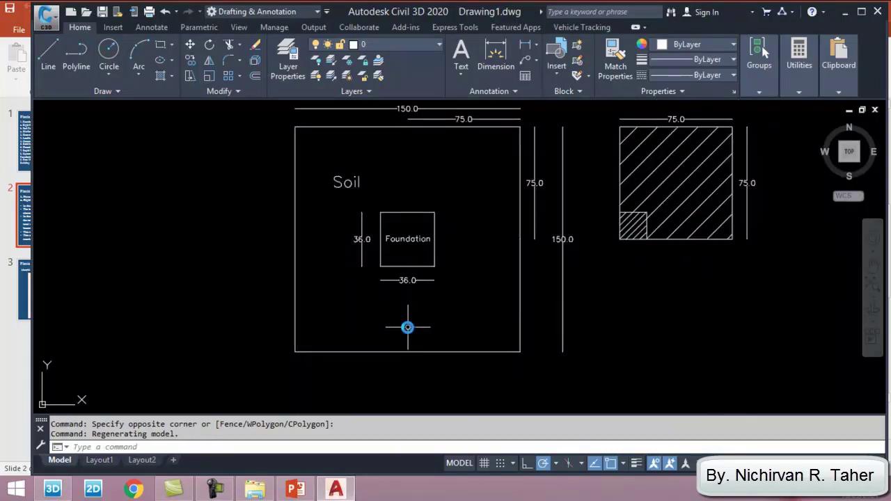
scroll(387, 239, "up", 2)
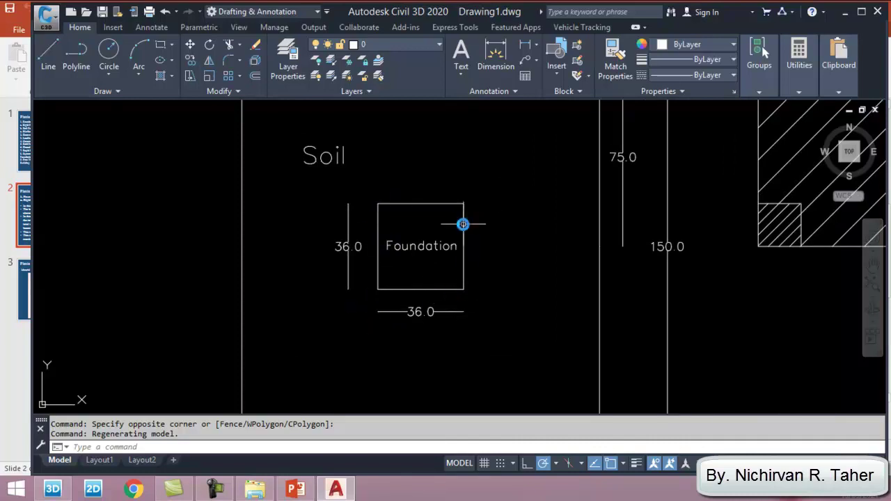
scroll(393, 245, "up", 2)
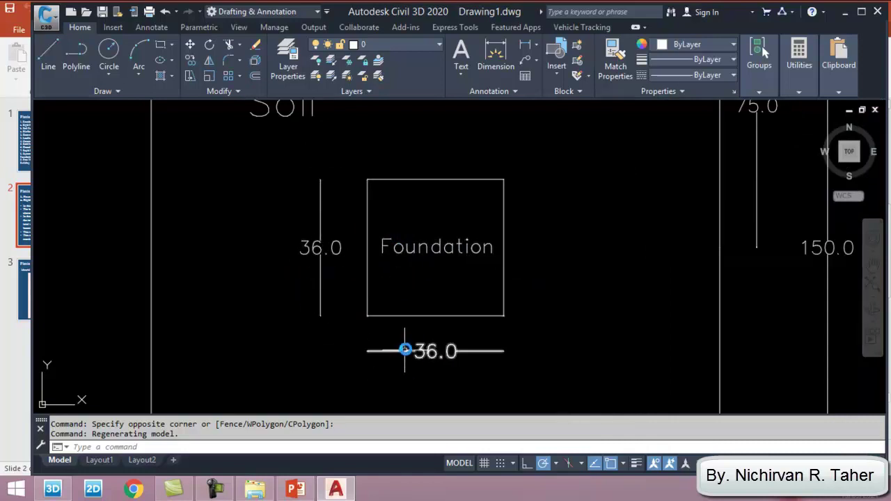
scroll(408, 348, "down", 2)
scroll(431, 325, "down", 2)
scroll(452, 209, "up", 2)
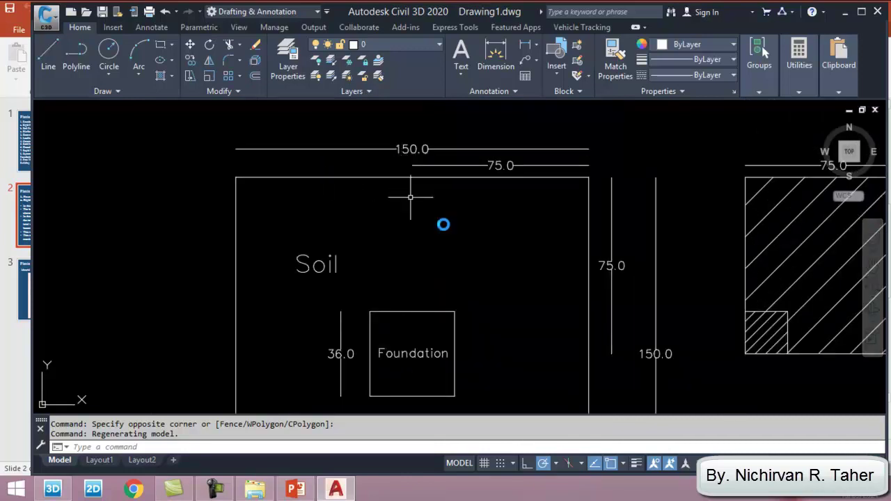
scroll(453, 217, "down", 3)
scroll(530, 280, "up", 2)
scroll(473, 244, "down", 4)
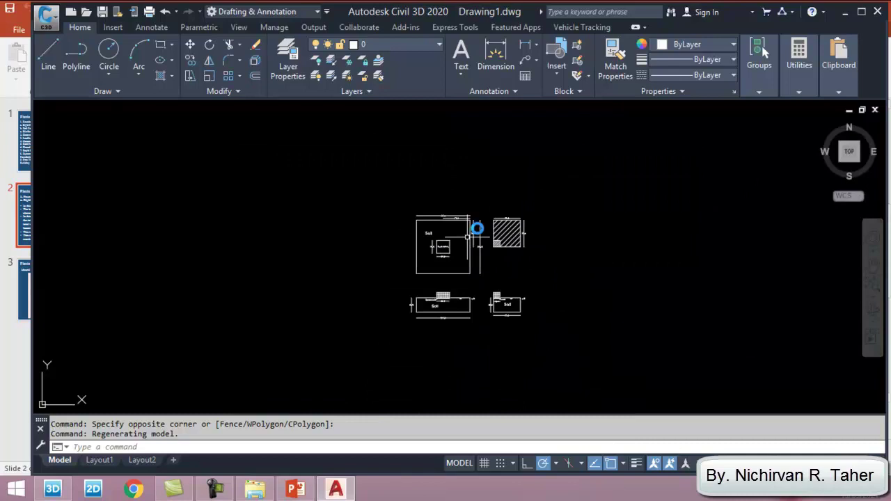
scroll(446, 310, "up", 5)
scroll(476, 330, "down", 2)
scroll(476, 330, "up", 5)
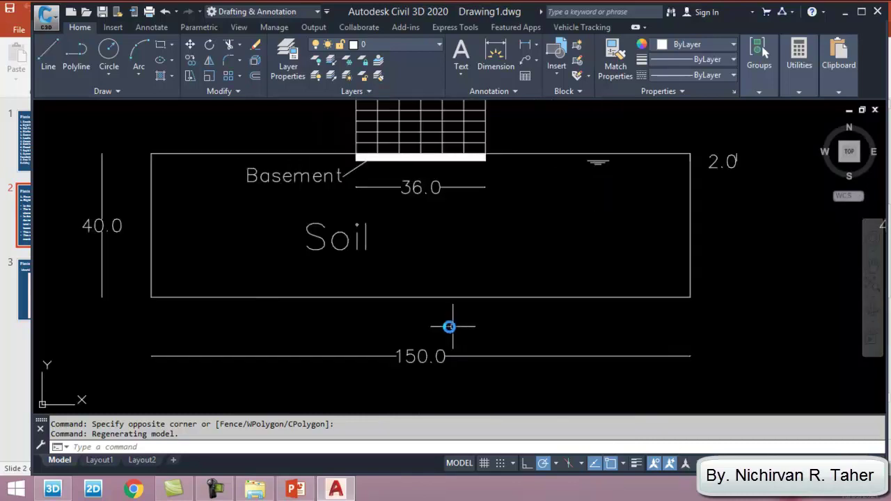
scroll(478, 328, "down", 3)
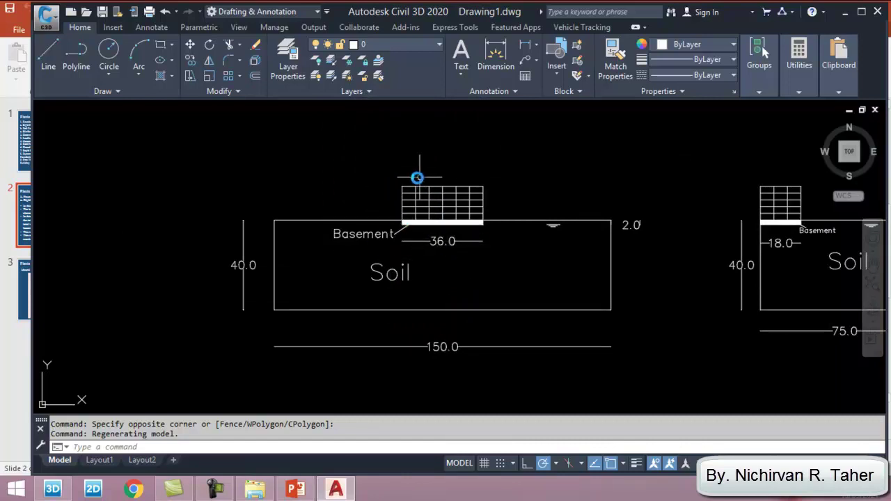
scroll(415, 252, "up", 2)
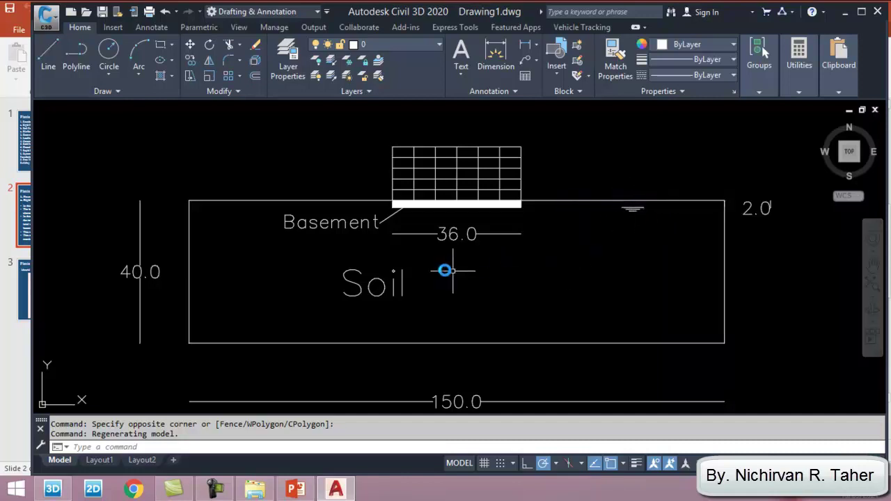
scroll(449, 280, "down", 5)
scroll(474, 168, "up", 5)
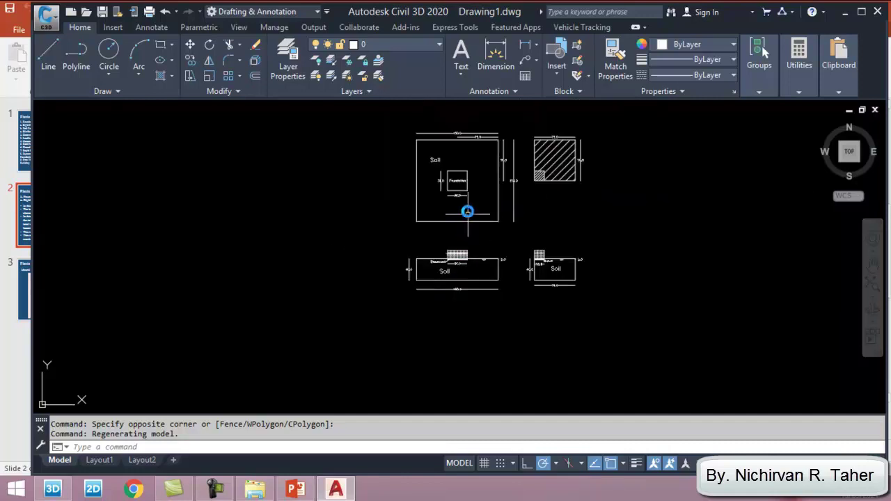
scroll(443, 212, "down", 2)
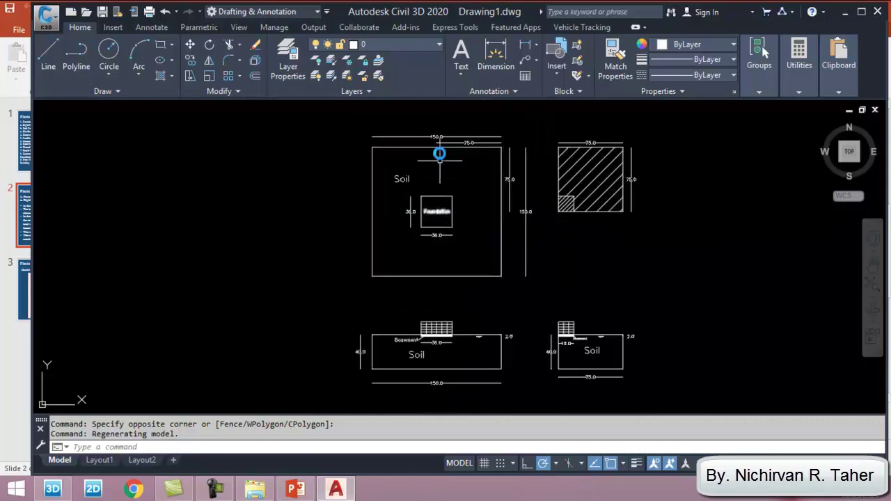
scroll(439, 149, "up", 4)
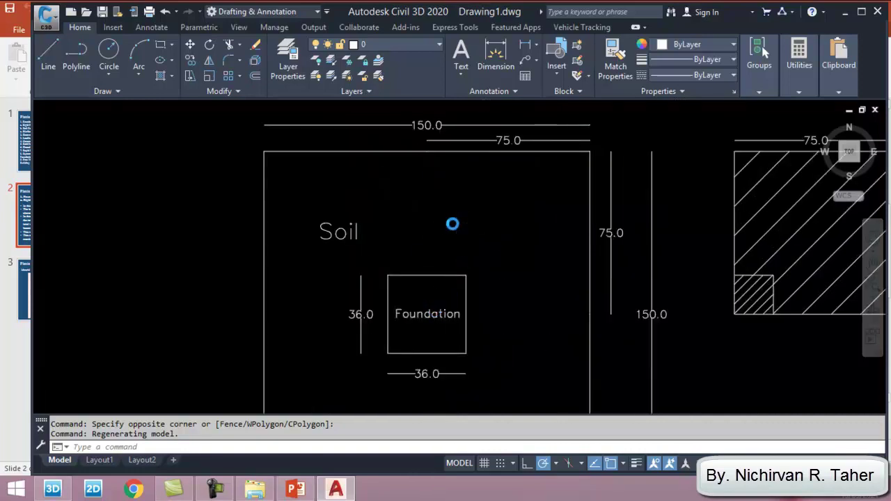
scroll(453, 222, "down", 2)
scroll(419, 314, "up", 2)
scroll(419, 313, "down", 2)
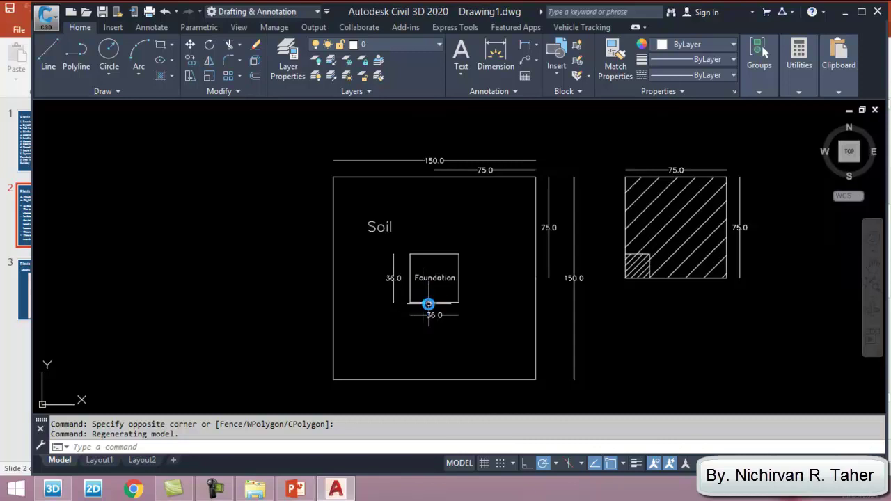
scroll(433, 287, "up", 2)
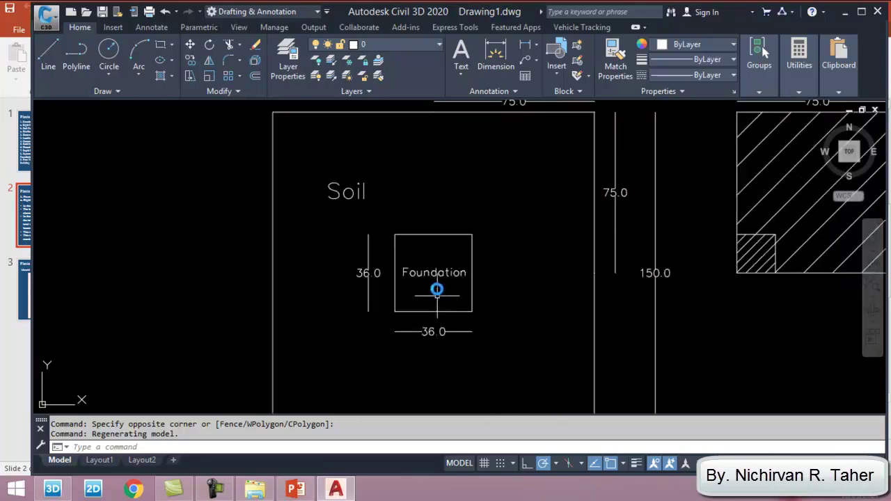
- Draw a line from the soil plan's top edge to the foundation centre, then right to the plan's edge
left_click(49, 51)
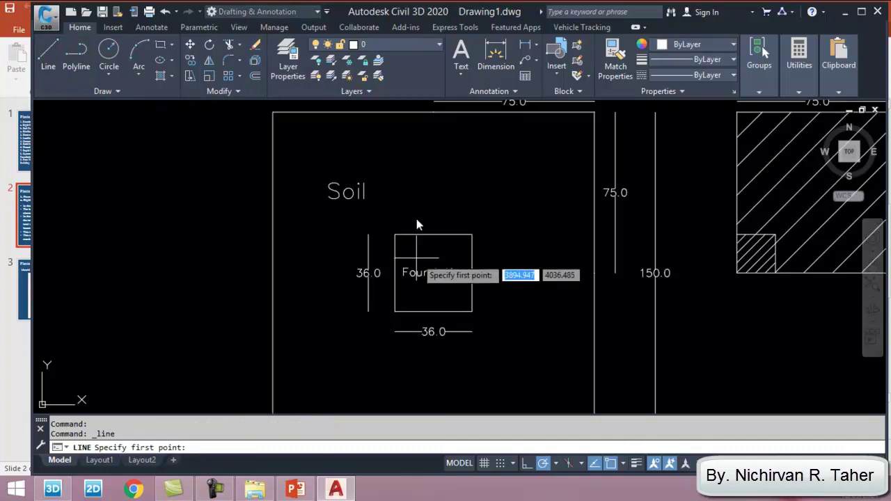
left_click(435, 113)
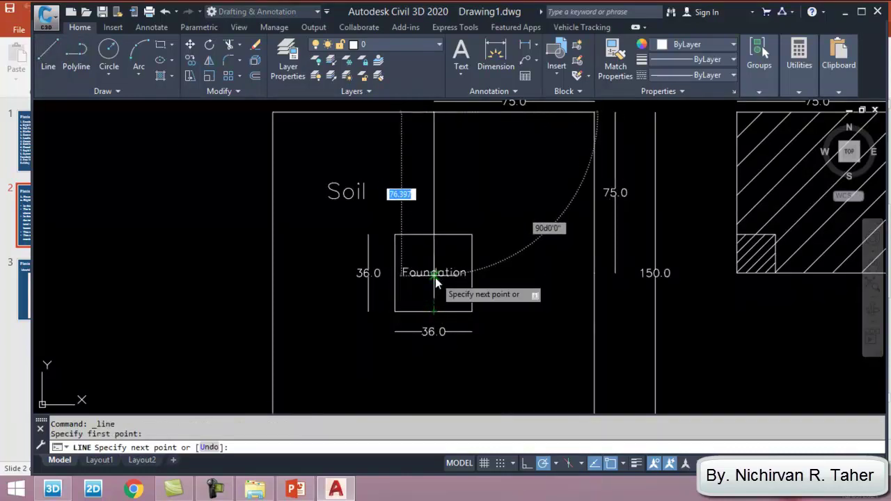
scroll(435, 276, "up", 5)
left_click(416, 277)
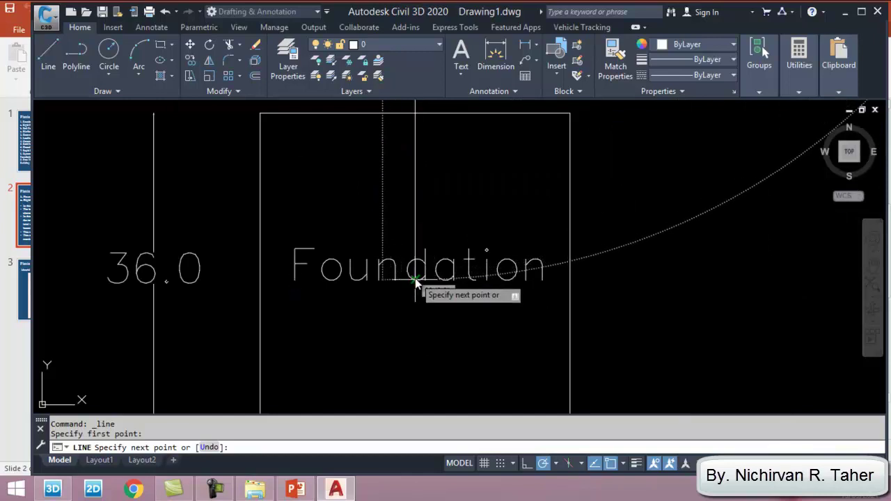
scroll(417, 278, "down", 5)
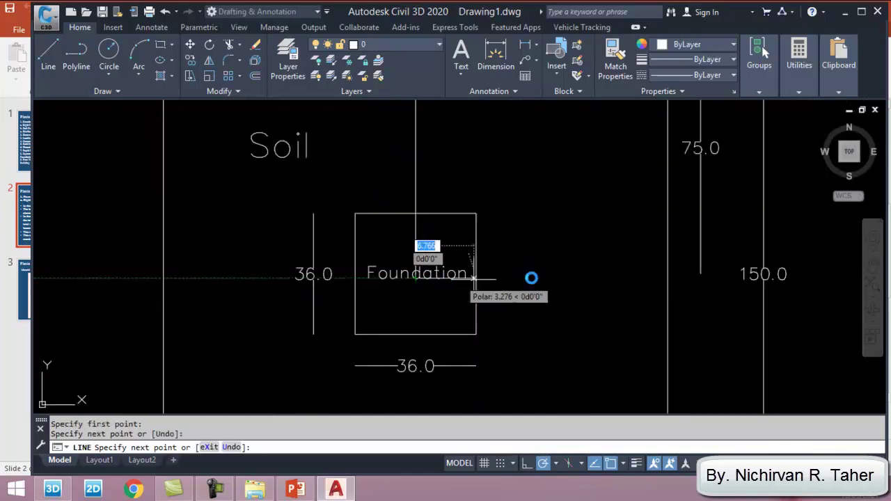
left_click(668, 278)
key("Escape")
scroll(488, 309, "down", 4)
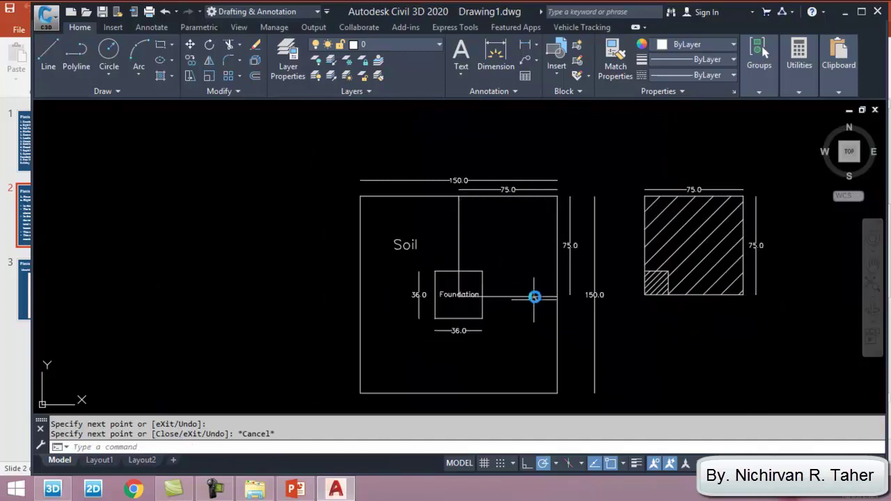
scroll(421, 255, "down", 2)
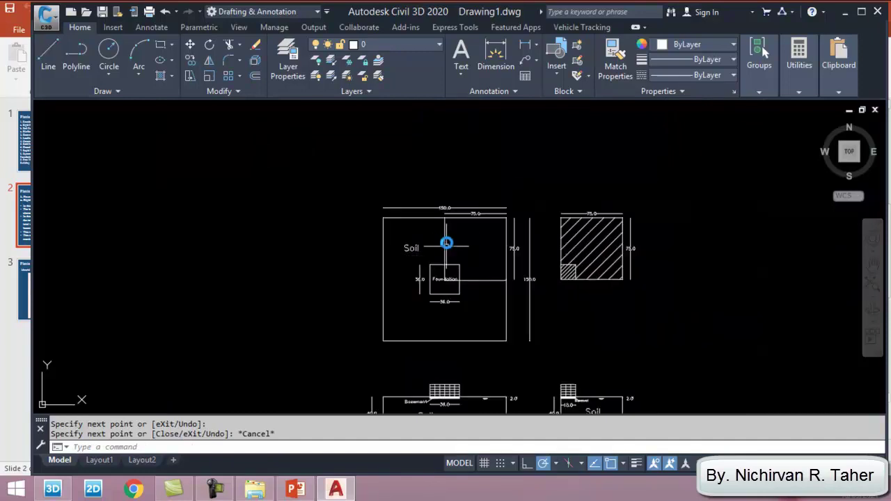
scroll(470, 229, "up", 2)
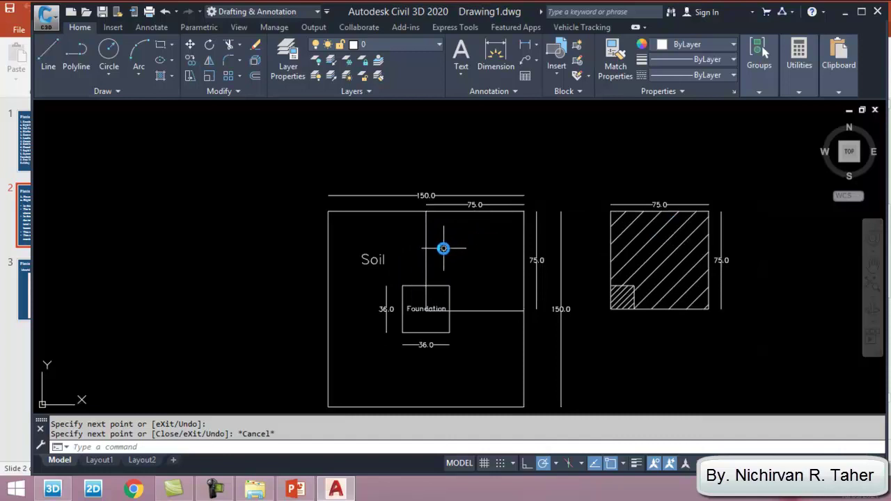
scroll(445, 248, "up", 2)
scroll(451, 227, "down", 2)
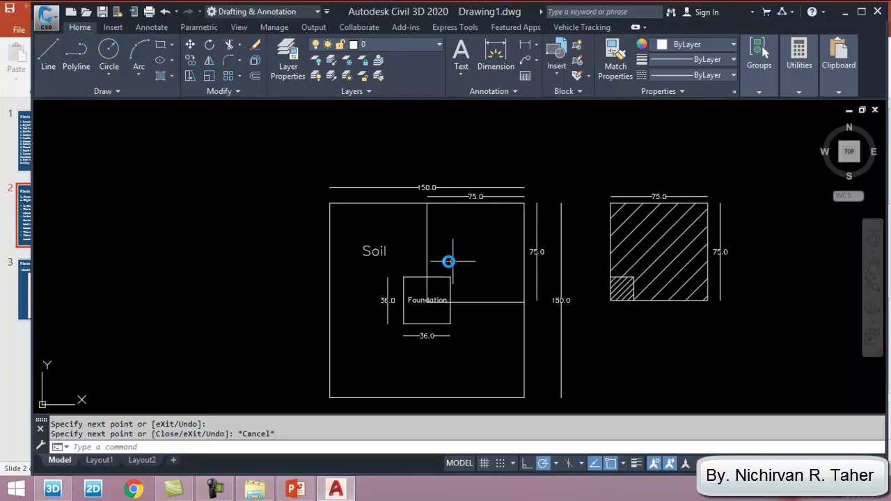
- Add an 18.0 linear dimension above the small basement square, then return to PowerPoint
scroll(616, 327, "up", 2)
scroll(480, 300, "down", 2)
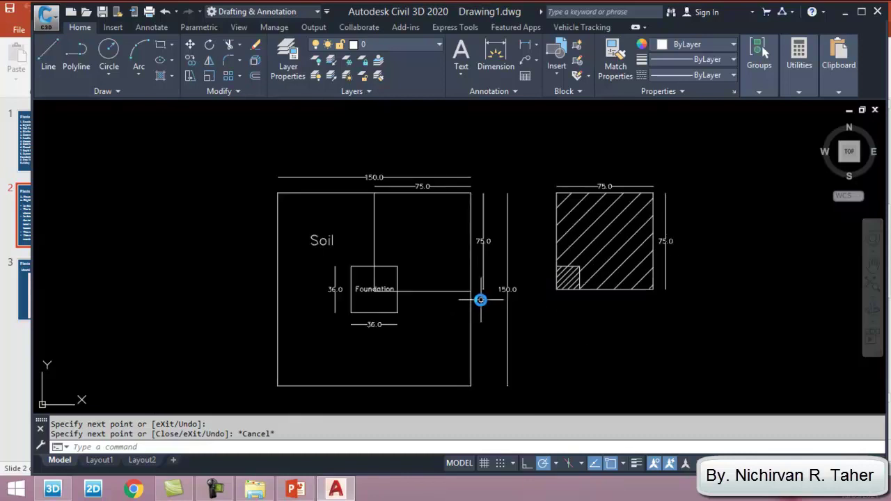
scroll(676, 211, "up", 2)
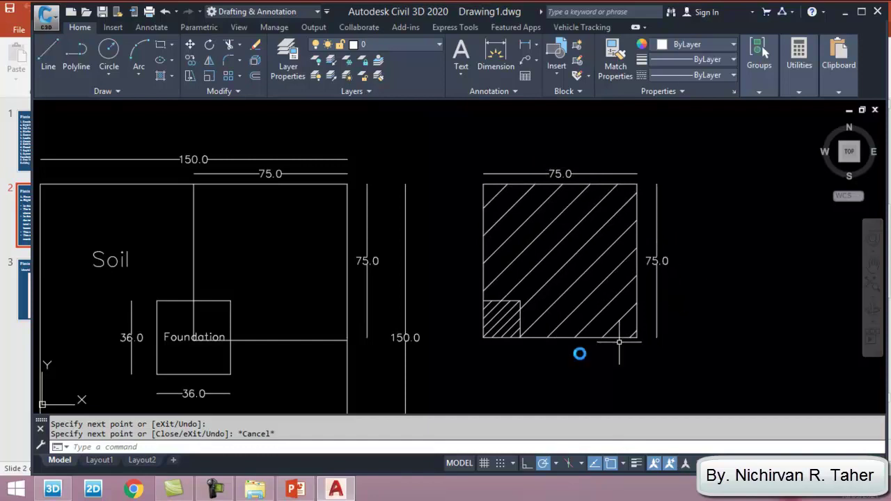
scroll(493, 325, "up", 2)
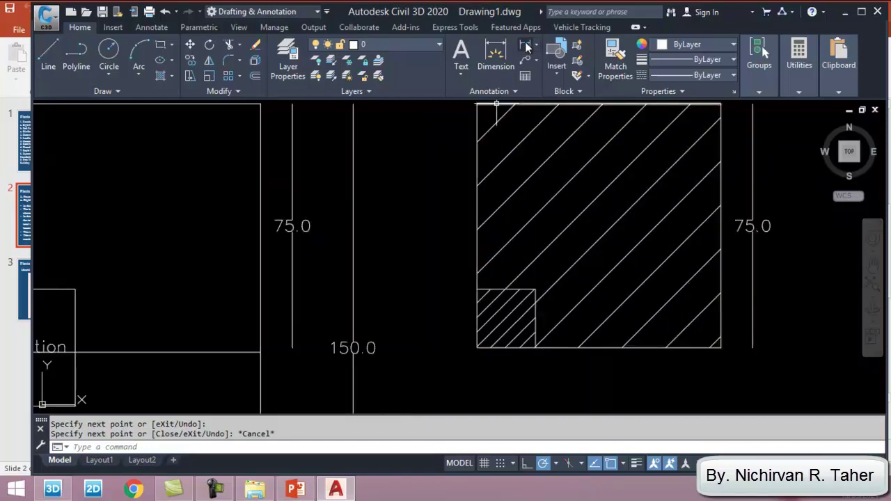
left_click(495, 54)
left_click(477, 289)
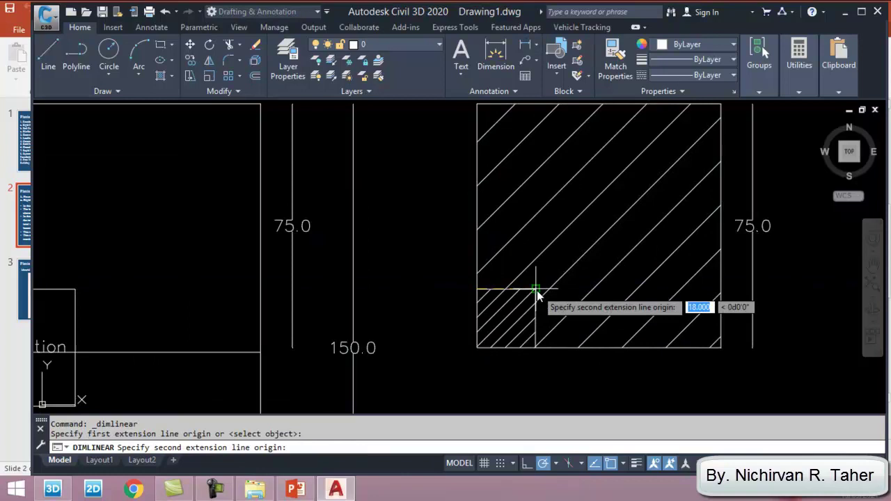
left_click(535, 289)
left_click(532, 274)
scroll(515, 236, "down", 8)
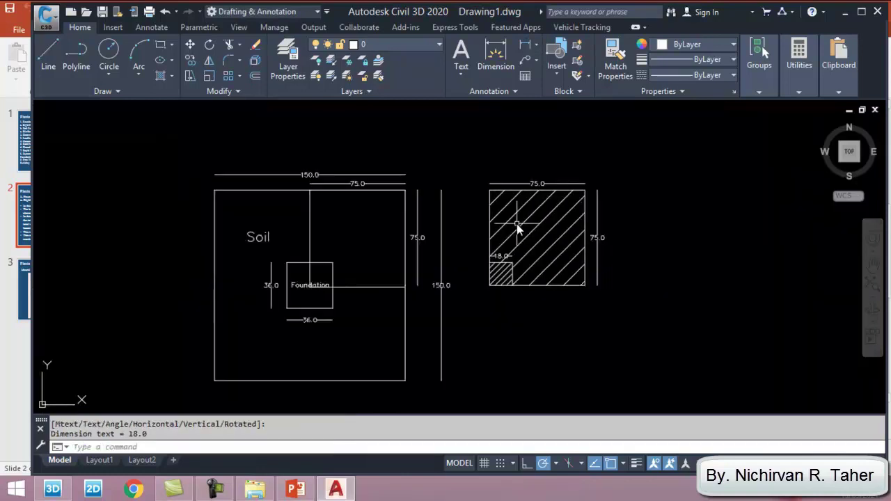
scroll(521, 316, "up", 8)
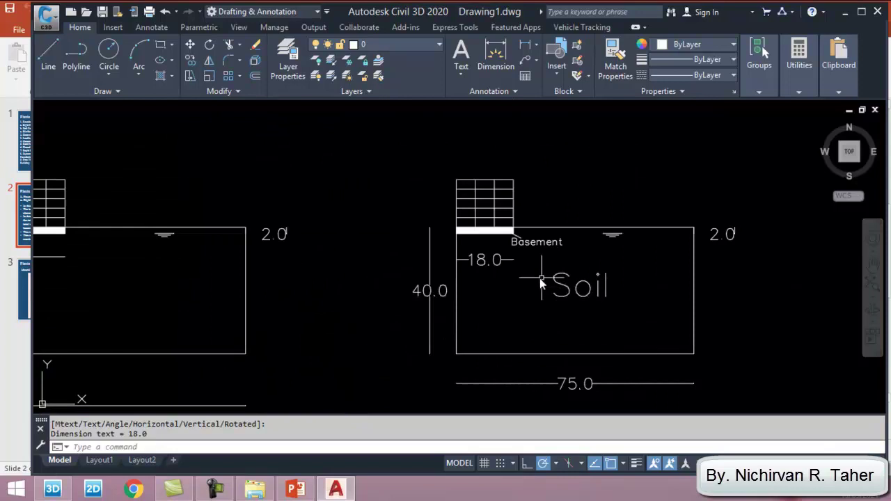
scroll(557, 313, "down", 5)
scroll(495, 344, "down", 2)
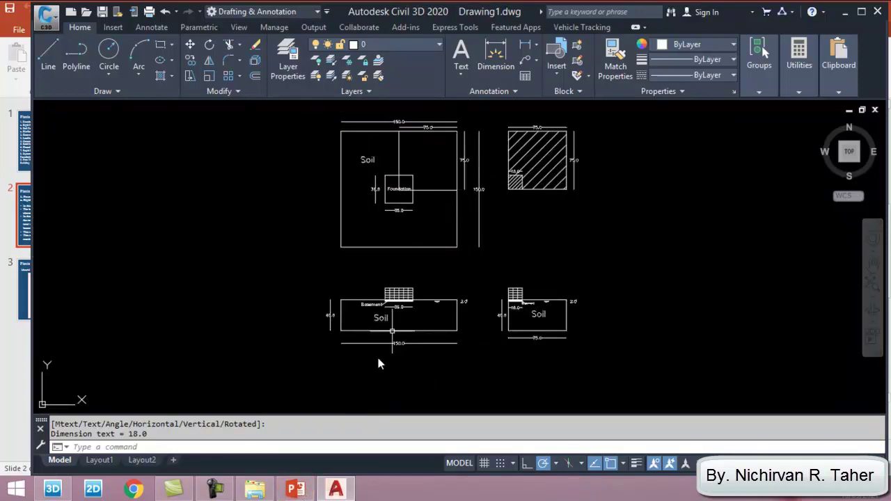
left_click(296, 489)
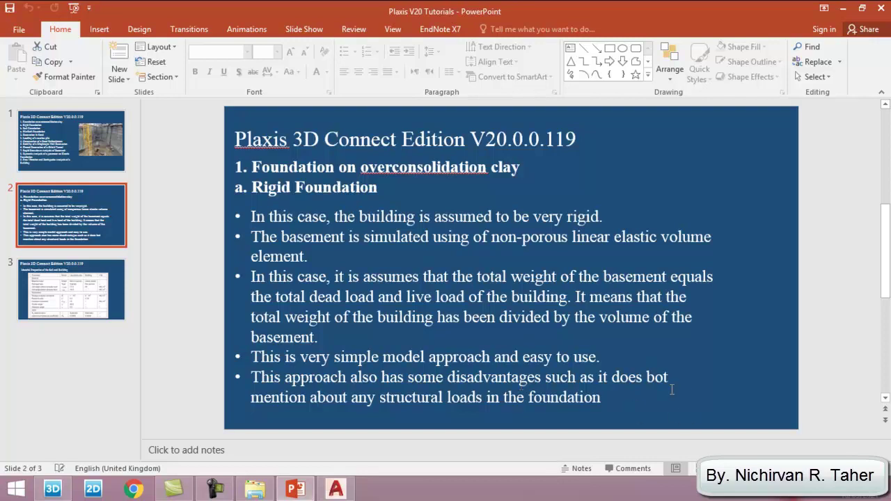
- Correct 'does bot' to 'does not' in the last bullet of slide 2
left_click(647, 377)
left_click_drag(647, 377, 656, 380)
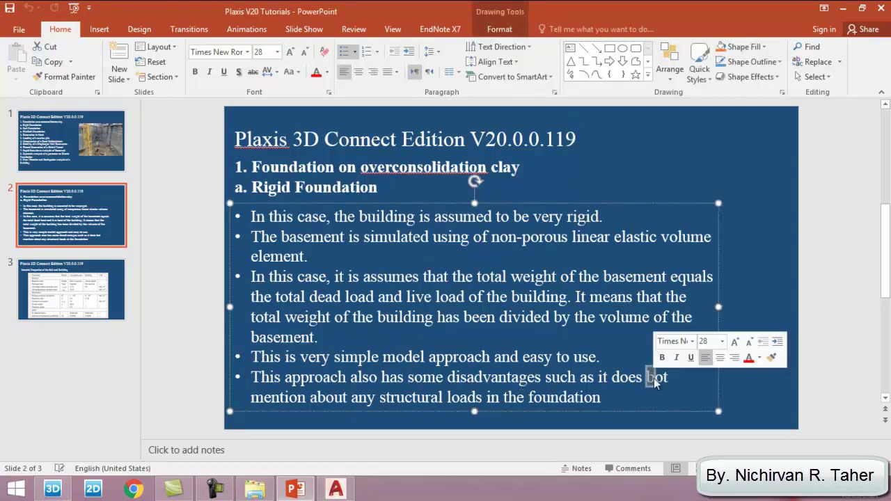
type("n")
left_click(765, 334)
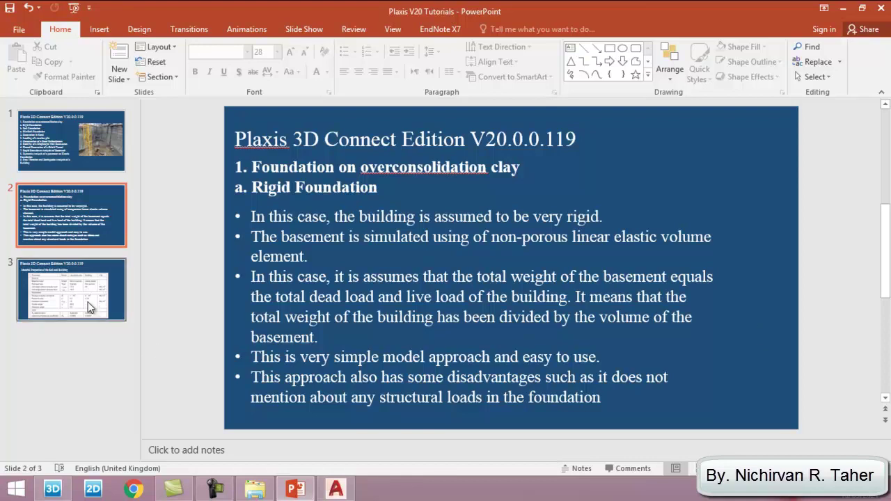
- Review slide 3's soil and building material properties table, then switch to PLAXIS 3D
left_click(77, 287)
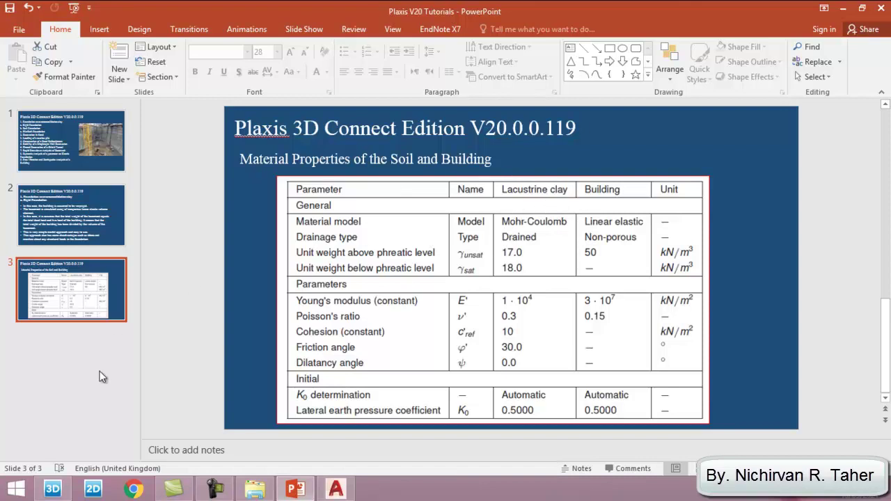
left_click(66, 492)
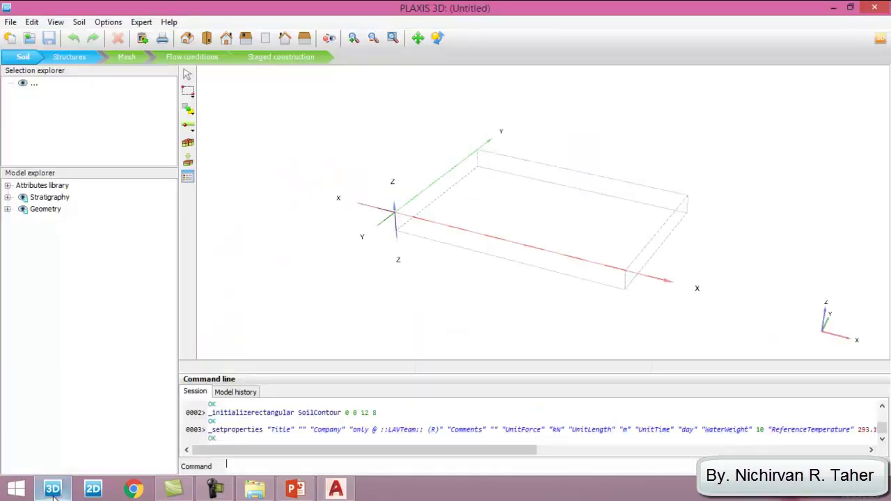
- Start a new project titled 'tutorial 1 case a' and view its model type, units and contour settings
left_click(11, 23)
left_click(31, 36)
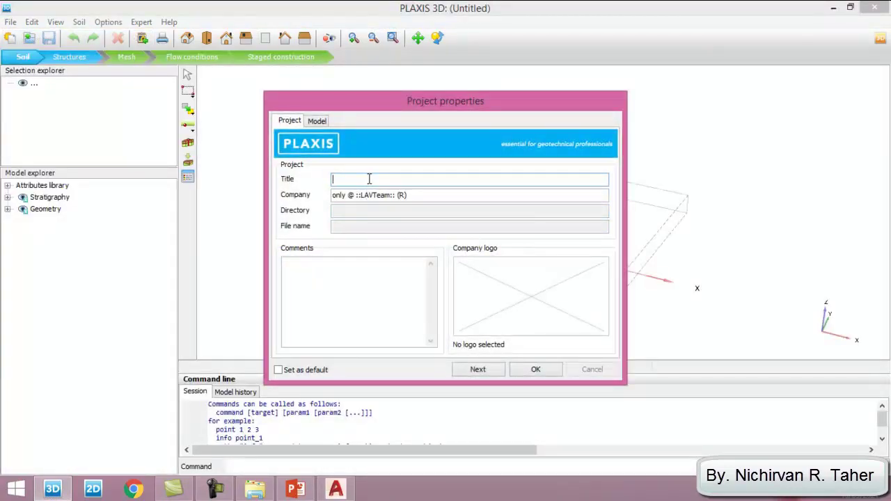
type("1.")
key("BackSpace")
key("BackSpace")
key("BackSpace")
type("ase")
left_click(318, 121)
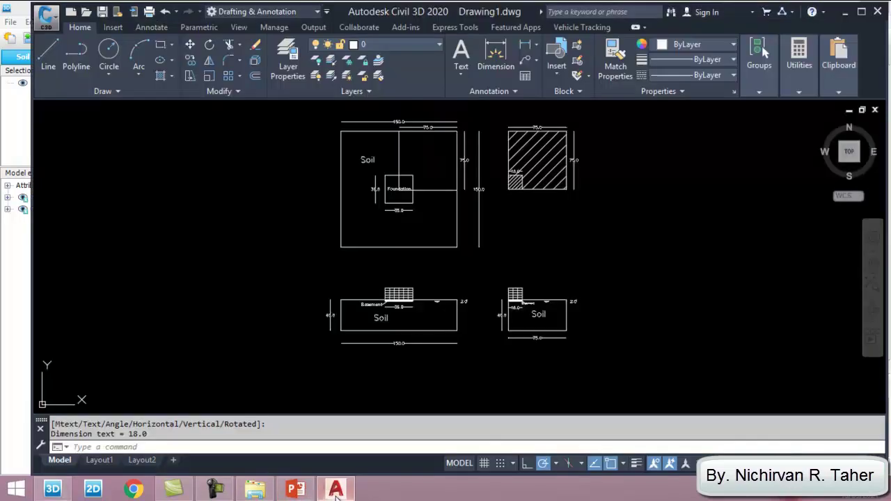
left_click(336, 488)
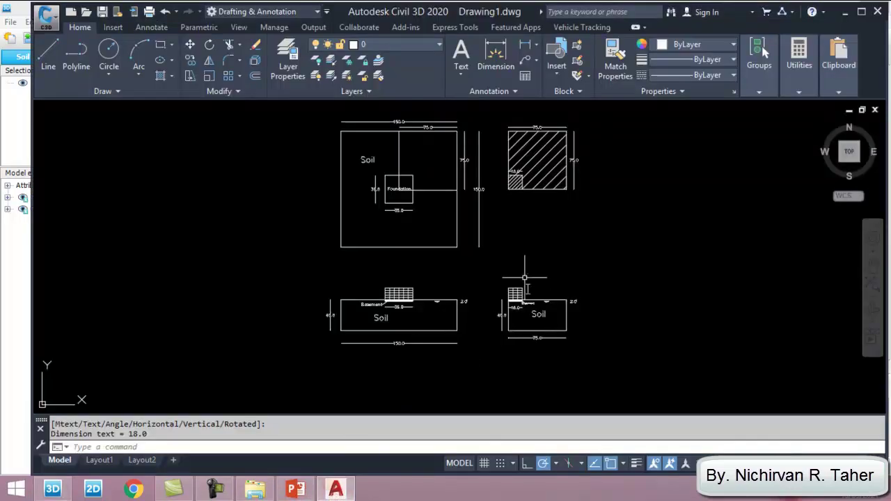
scroll(525, 277, "down", 3)
scroll(539, 223, "up", 5)
scroll(574, 261, "up", 2)
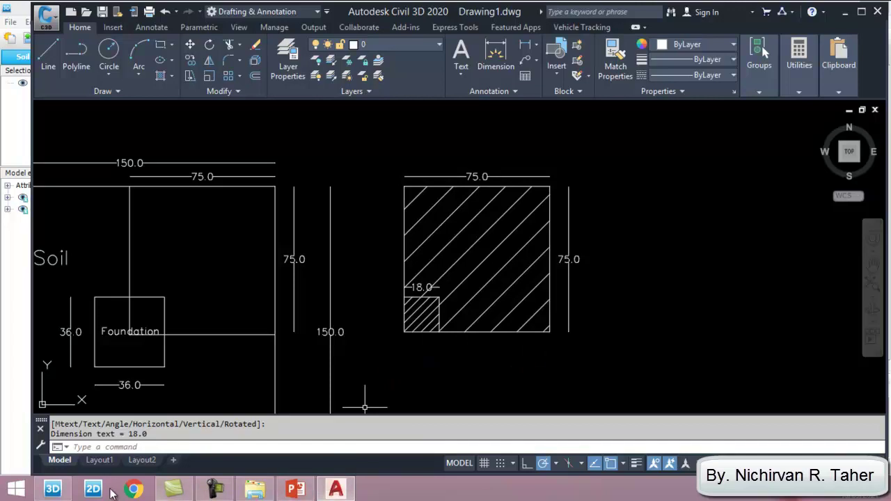
left_click(52, 489)
- Set the soil contour x max and y max to 75 m and confirm the project properties
double_click(521, 227)
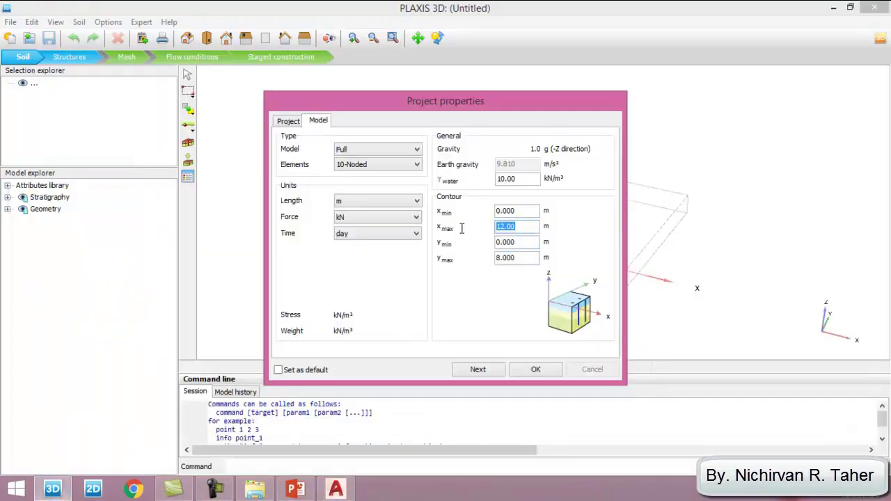
type("75")
double_click(524, 258)
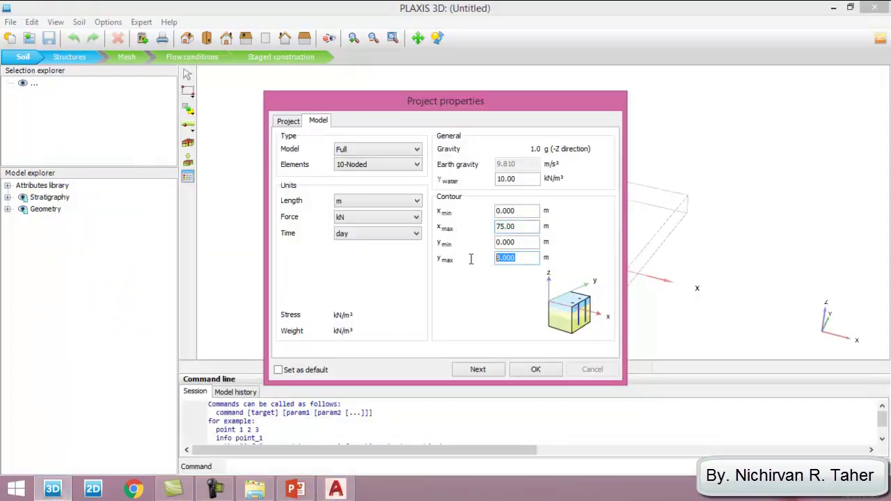
type("75")
left_click(536, 369)
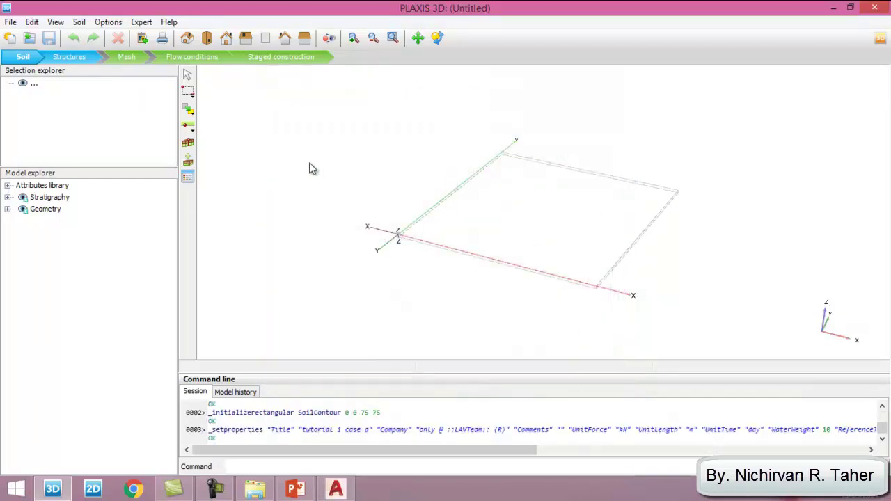
- Place Borehole_1 at x 75, y 0 on the model's x axis
left_click(188, 144)
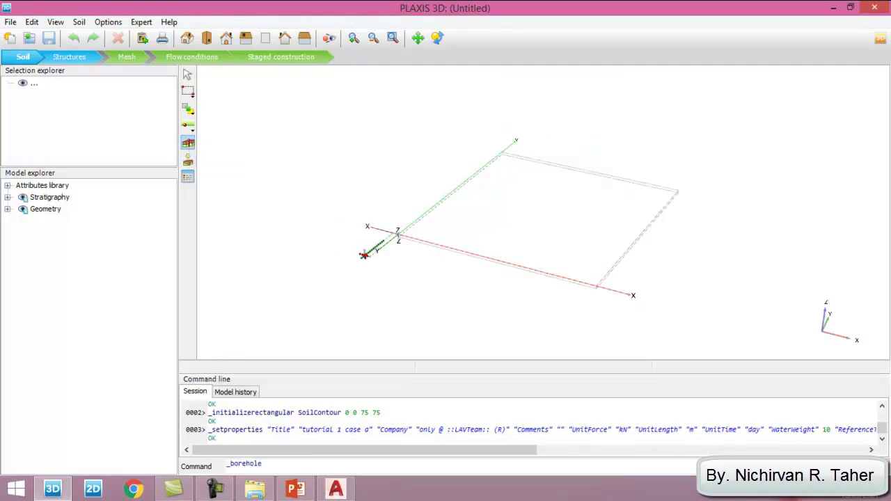
scroll(407, 254, "up", 3)
scroll(408, 255, "up", 2)
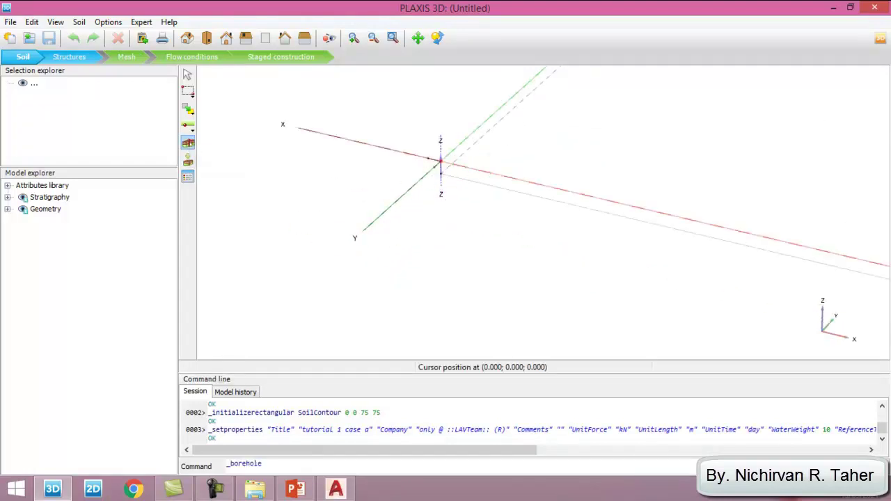
scroll(328, 213, "down", 3)
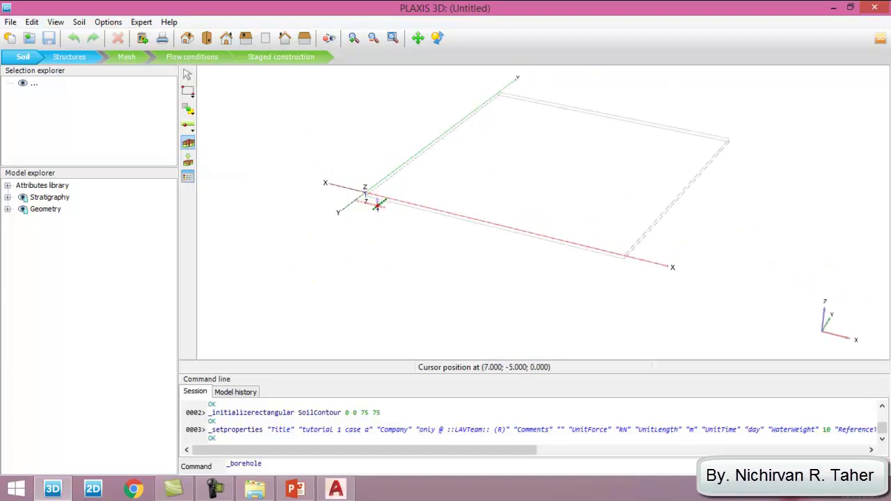
scroll(360, 195, "up", 3)
scroll(360, 195, "down", 3)
scroll(562, 266, "up", 4)
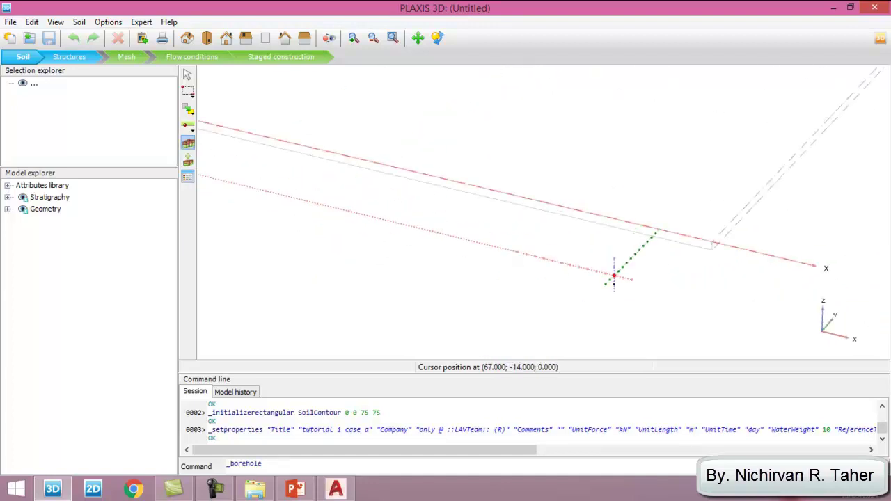
scroll(561, 267, "up", 2)
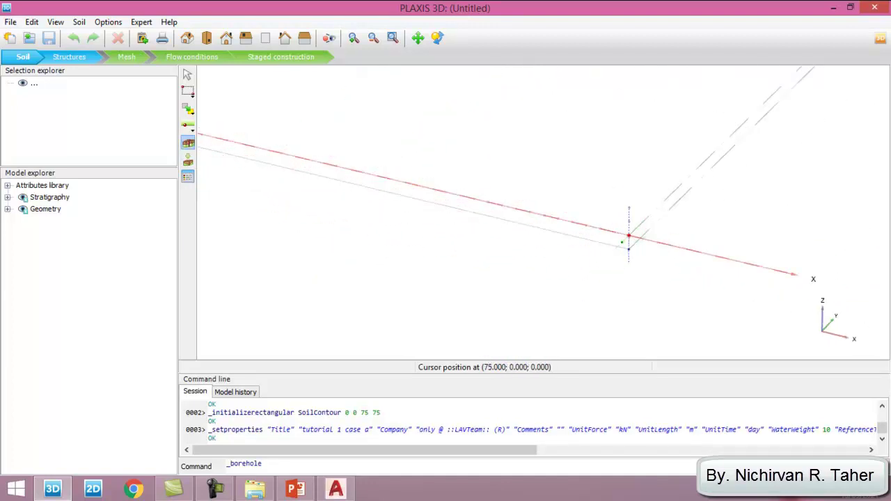
left_click(629, 240)
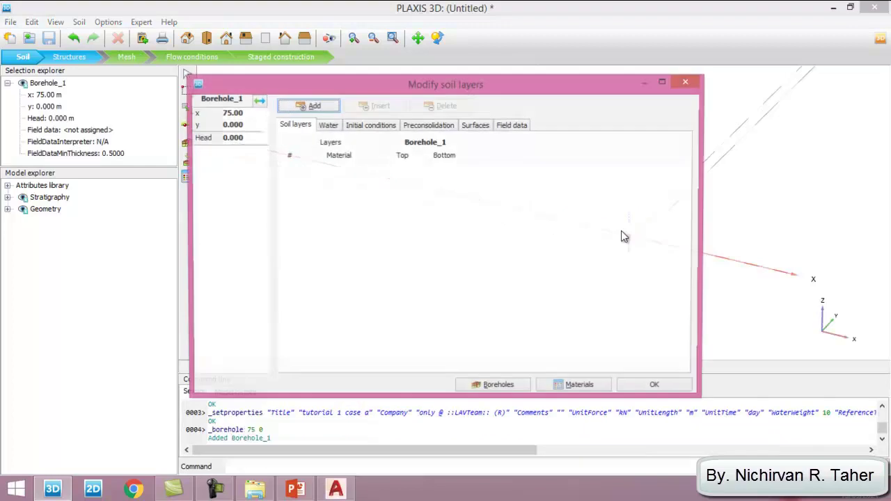
- Add a soil layer with its bottom at -40 m, checking the depth in the Civil 3D drawing
left_click(314, 108)
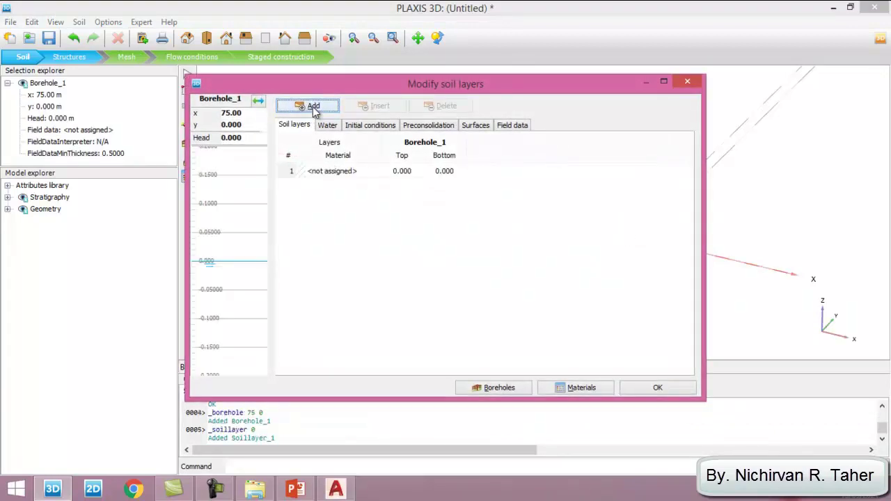
left_click(451, 172)
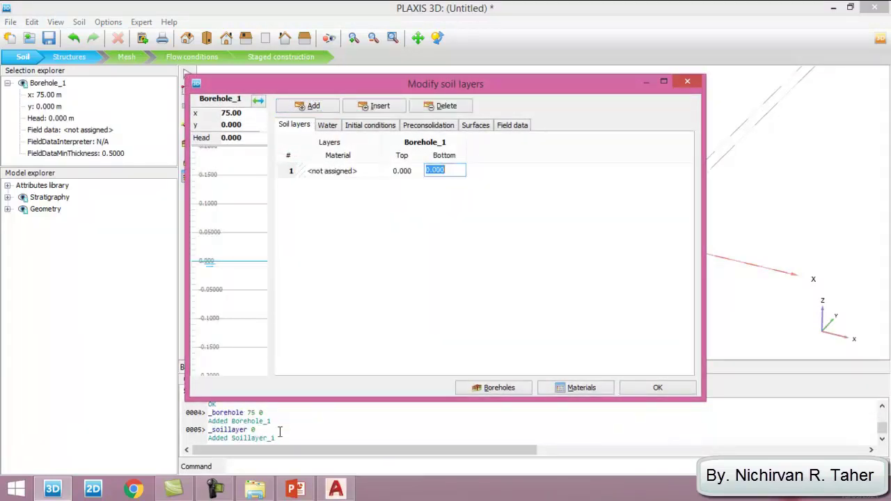
left_click(336, 489)
scroll(476, 258, "down", 5)
scroll(479, 304, "up", 3)
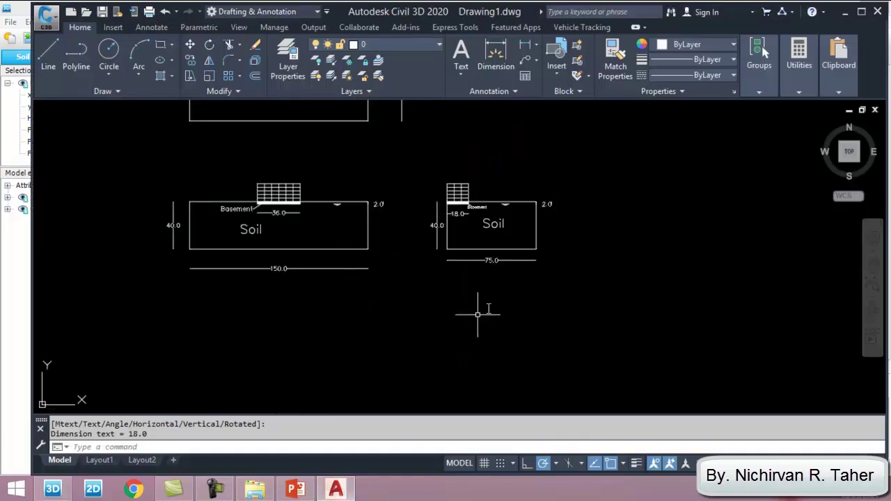
scroll(481, 308, "up", 2)
scroll(445, 230, "up", 2)
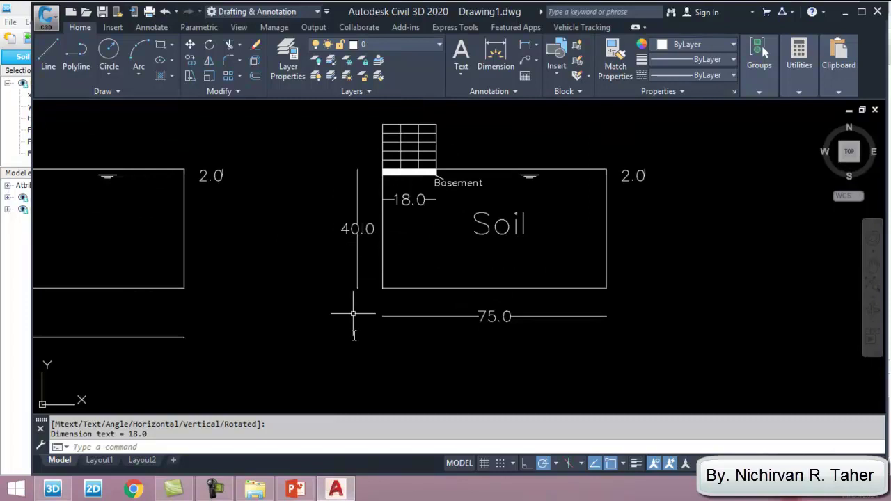
left_click(52, 489)
type("-")
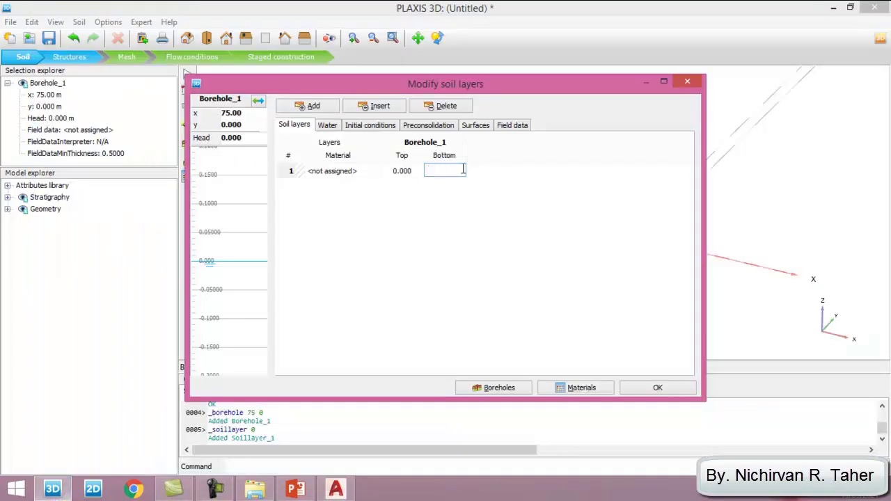
type("40")
key("Return")
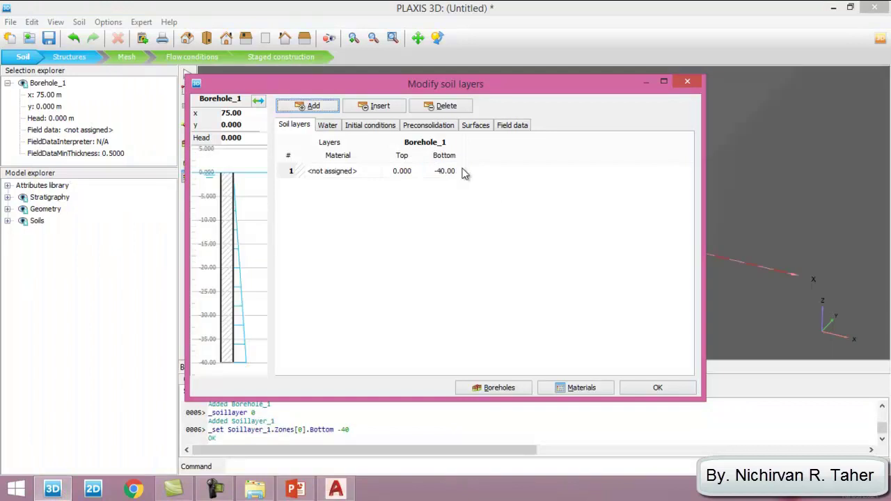
- Set the borehole's water head to -2 m
left_click(253, 138)
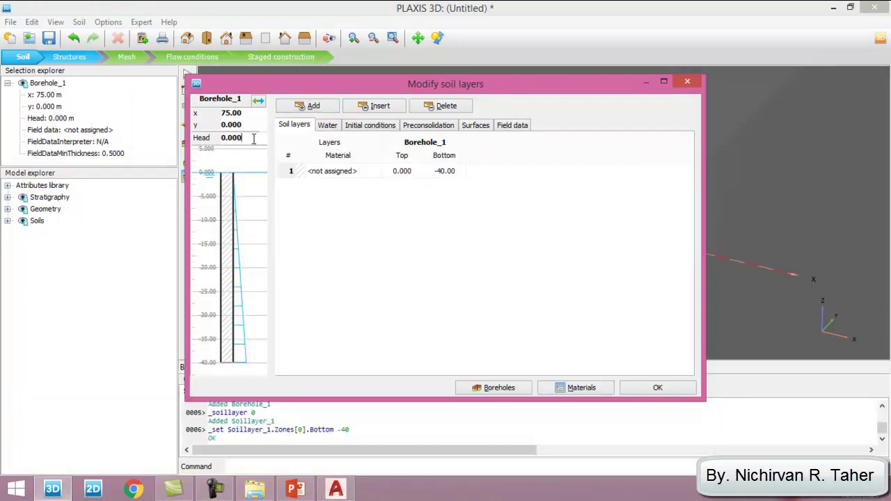
left_click_drag(253, 138, 199, 141)
type("-2")
key("Return")
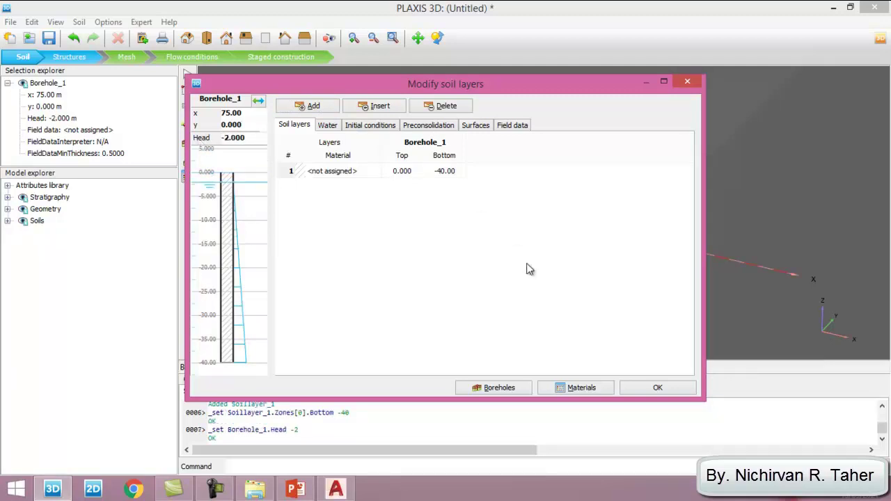
- Create a new soil material set named Clay
left_click(584, 389)
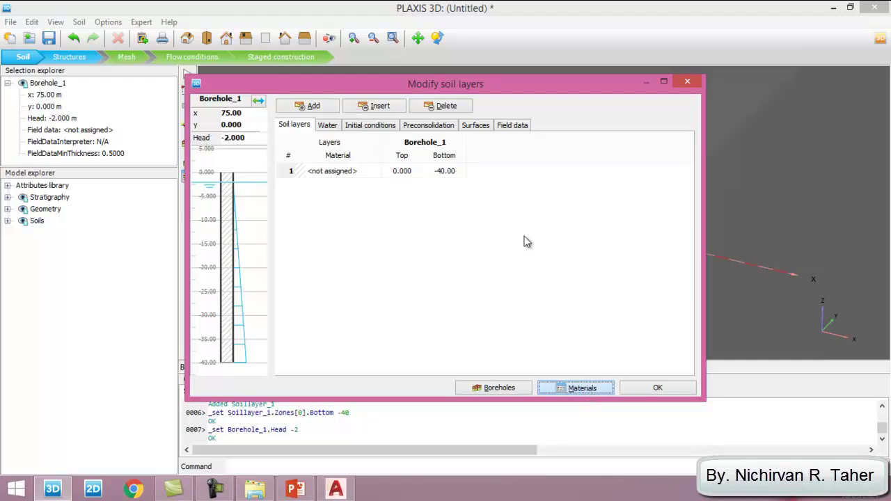
left_click_drag(444, 70, 560, 64)
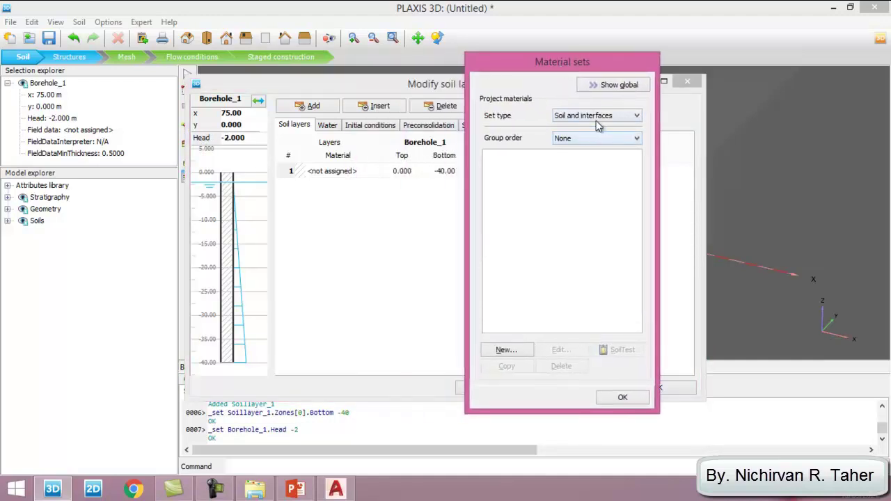
left_click(506, 350)
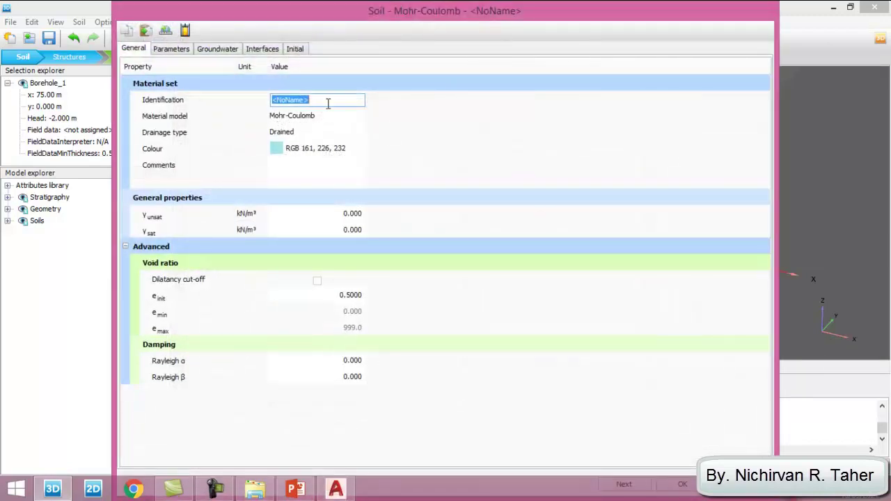
type("Clay")
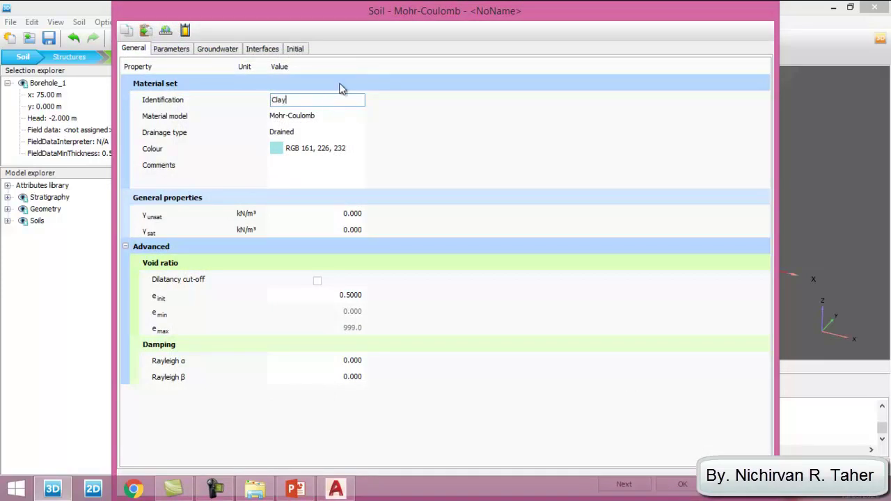
left_click(341, 122)
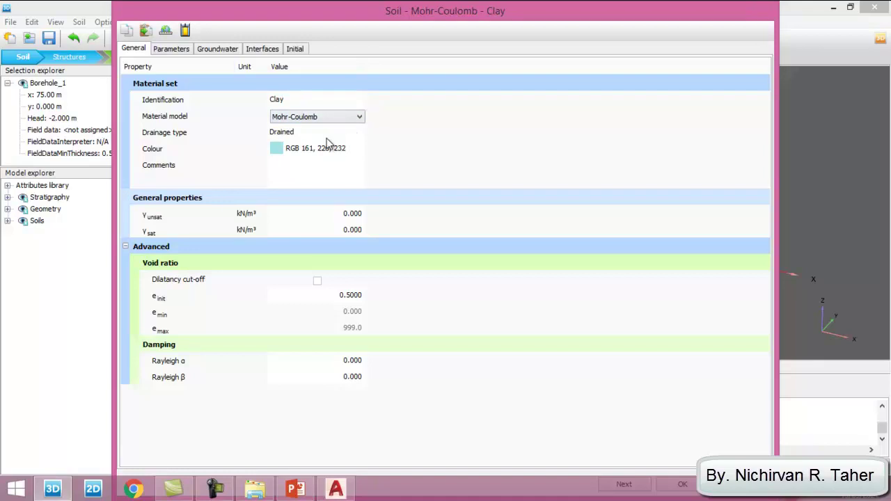
- Enter Clay's unit weights from the slide table: γunsat 17 and γsat 18 kN/m³
left_click(335, 216)
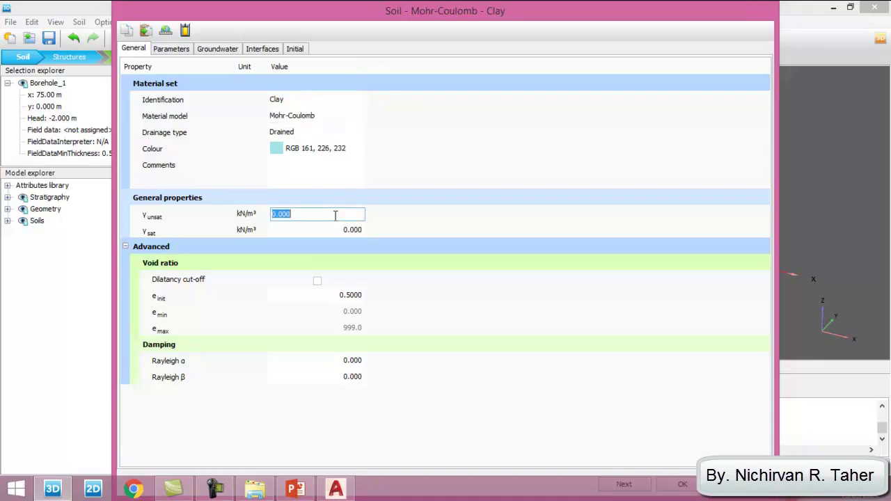
left_click(297, 491)
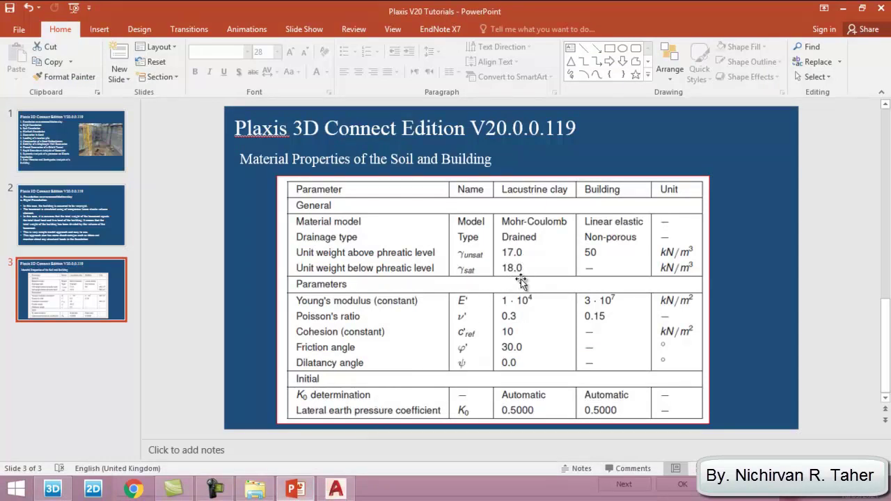
left_click(66, 493)
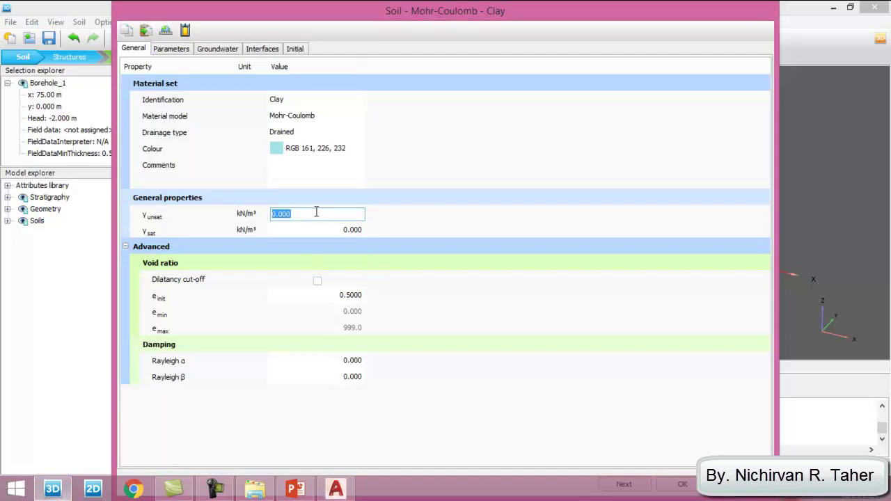
type("17")
left_click(342, 229)
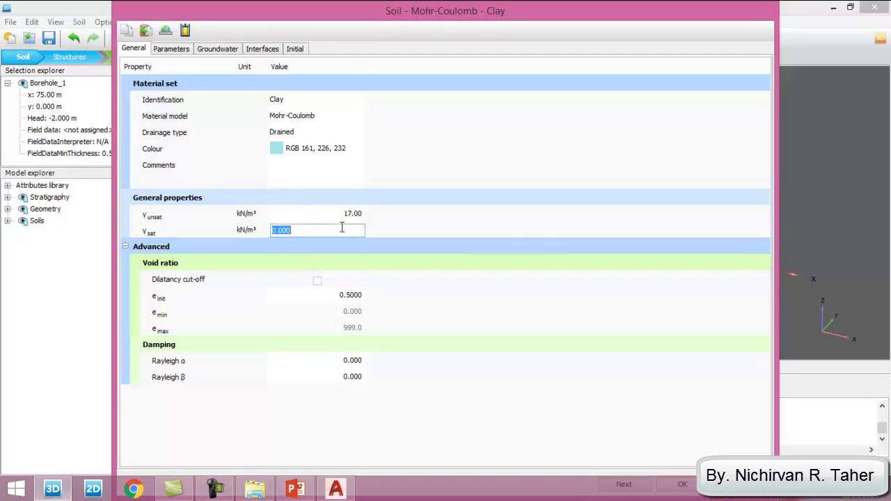
type("18")
left_click(176, 54)
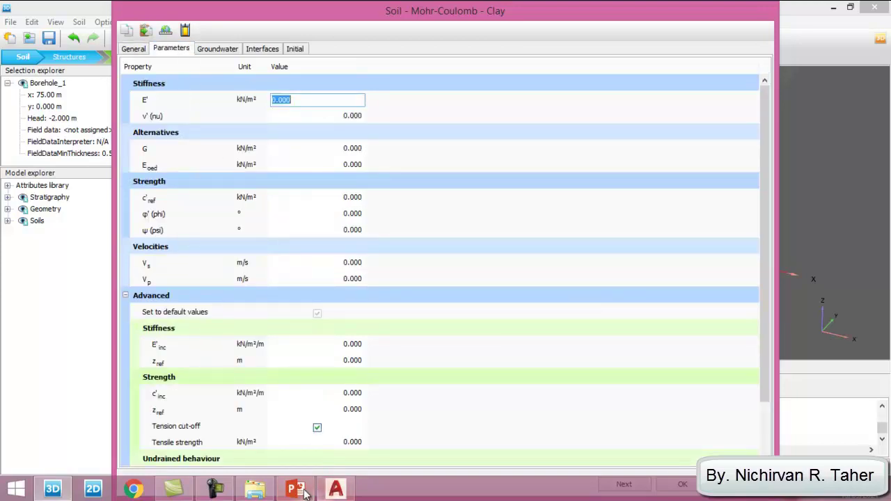
- Enter the Clay stiffness from the slide table: E' 1e4 kN/m² and ν' 0.3
left_click(296, 490)
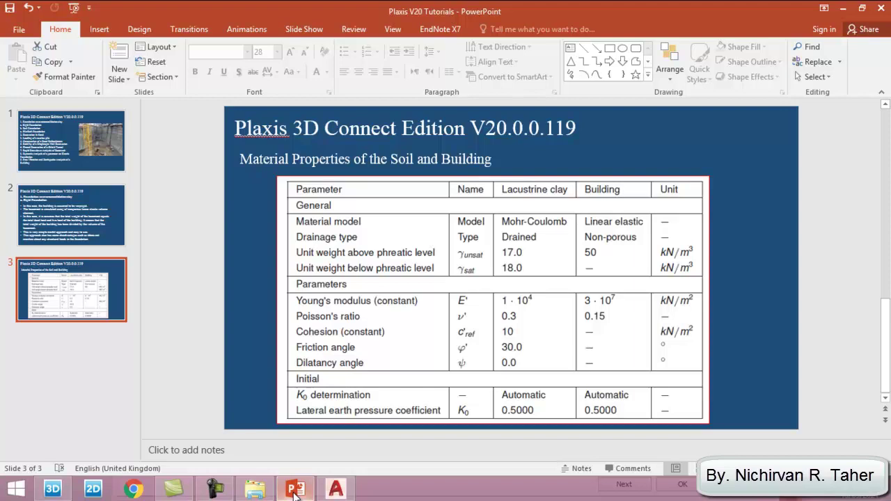
left_click(295, 491)
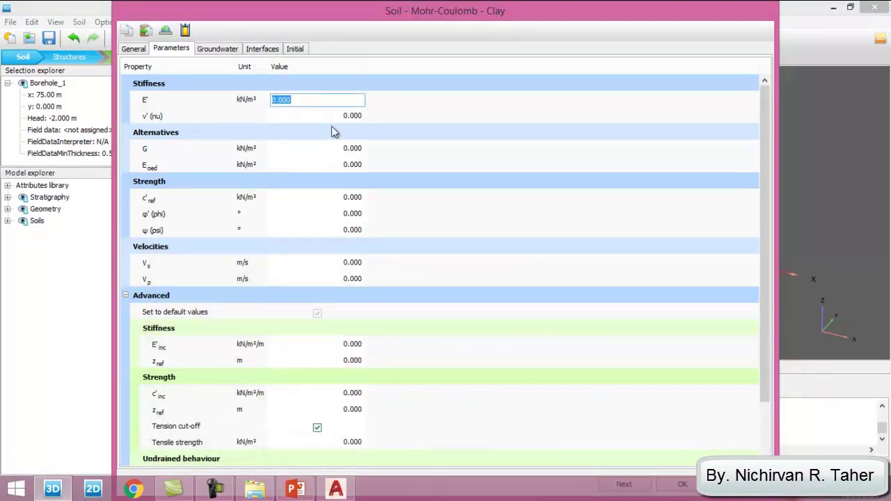
type("1e4")
key("Return")
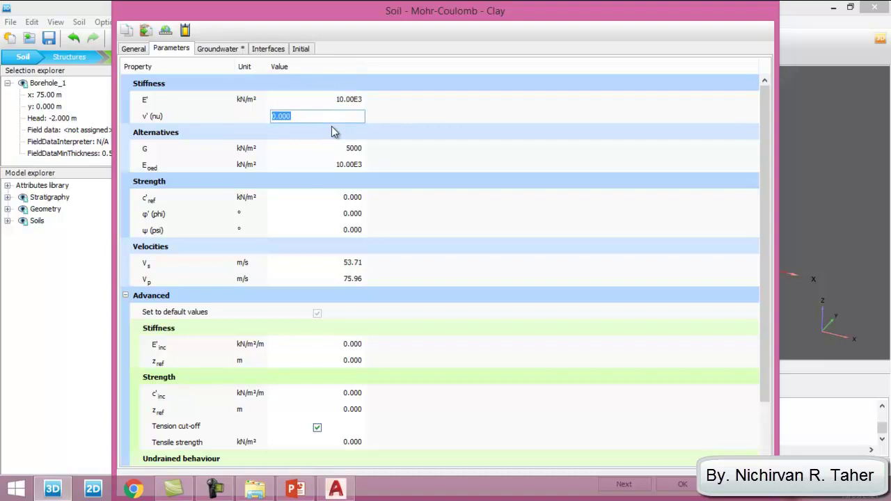
type("0.3")
key("Return")
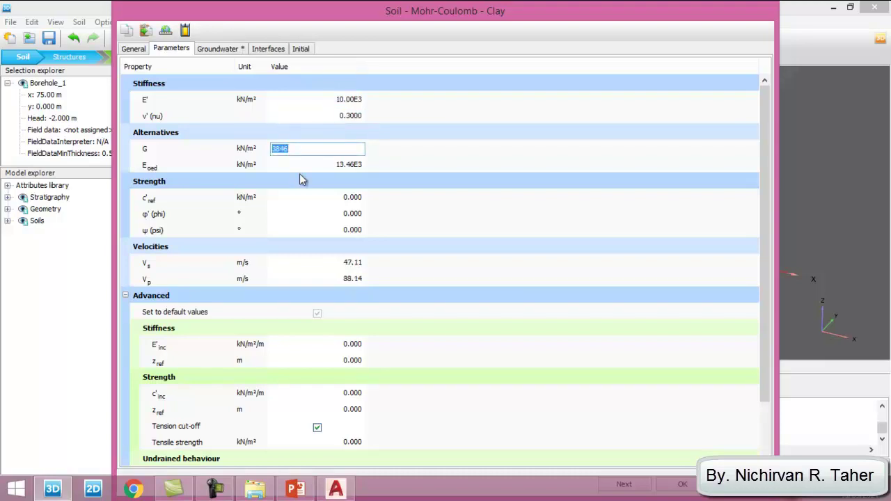
- Enter Clay's c'ref of 10 kN/m² and φ' of 30°, checking against the slides
left_click(295, 490)
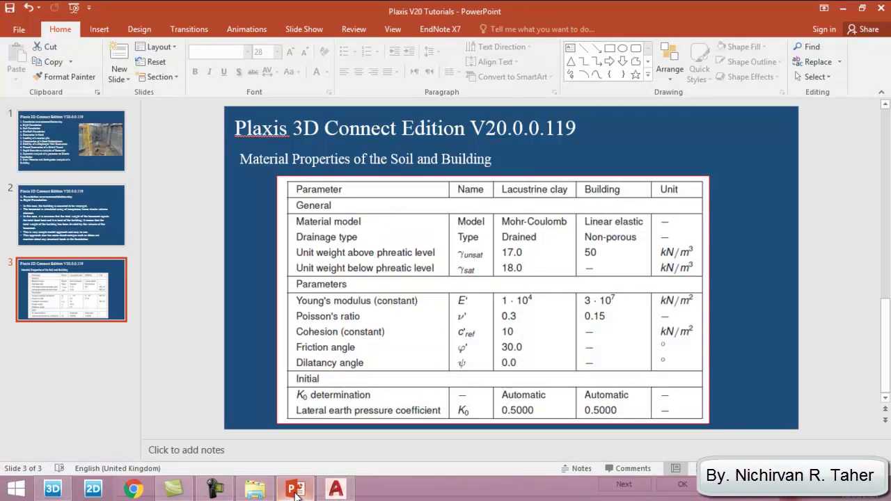
left_click(296, 491)
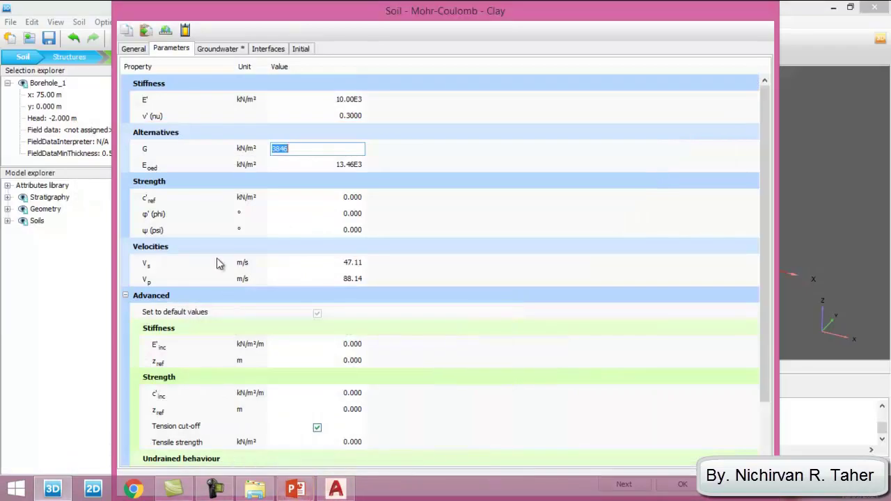
left_click(352, 198)
type("10")
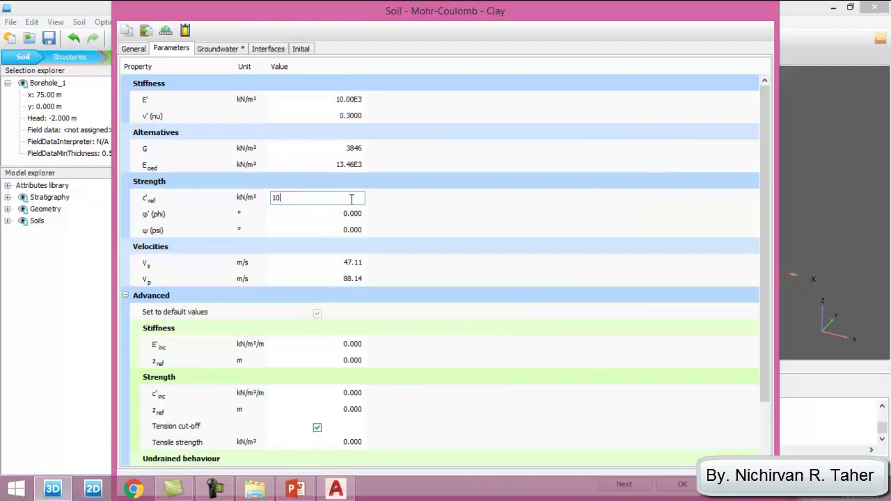
left_click(357, 214)
type("30")
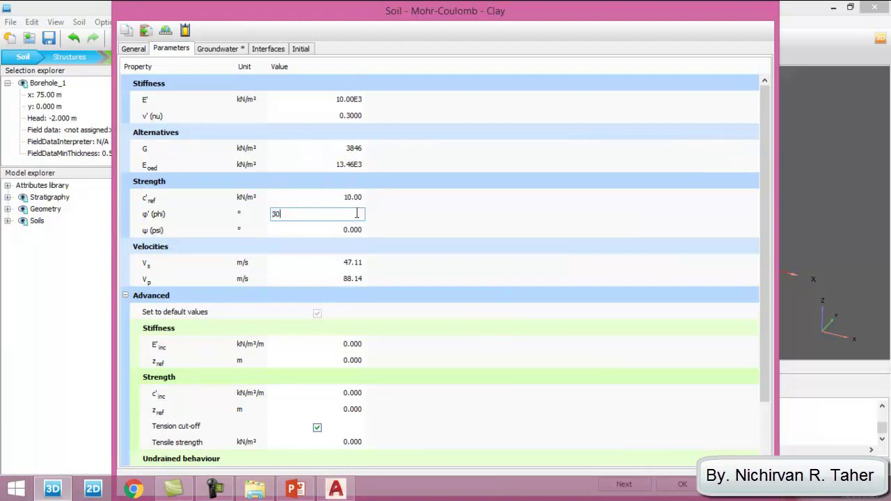
left_click(335, 233)
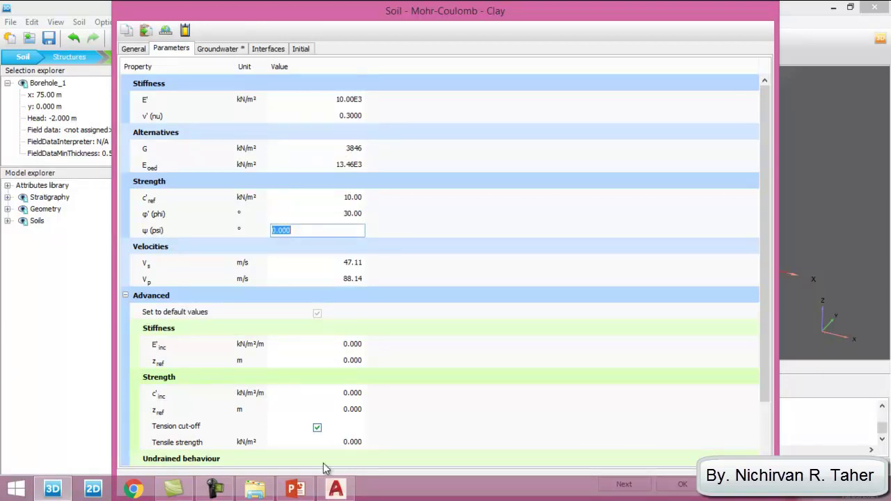
left_click(295, 490)
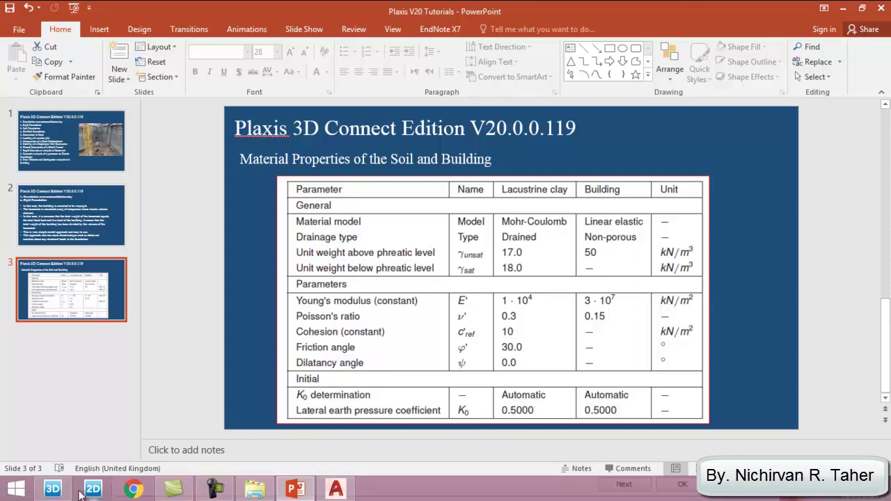
left_click(56, 489)
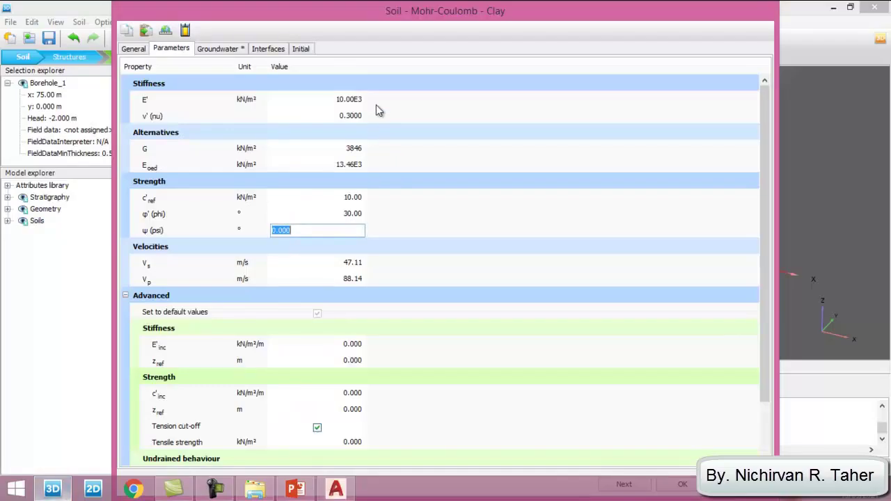
- Save the Clay material, assign it to Borehole_1's soil layer, and close Material sets
left_click(302, 49)
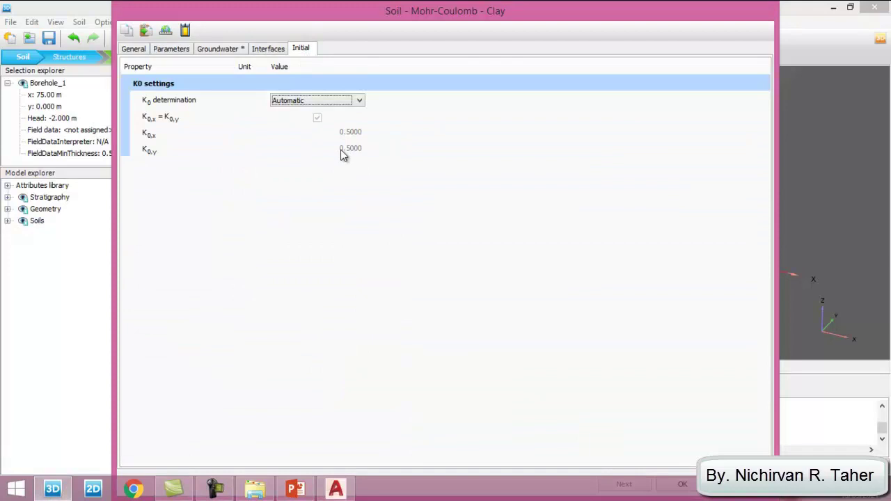
double_click(438, 10)
key("Return")
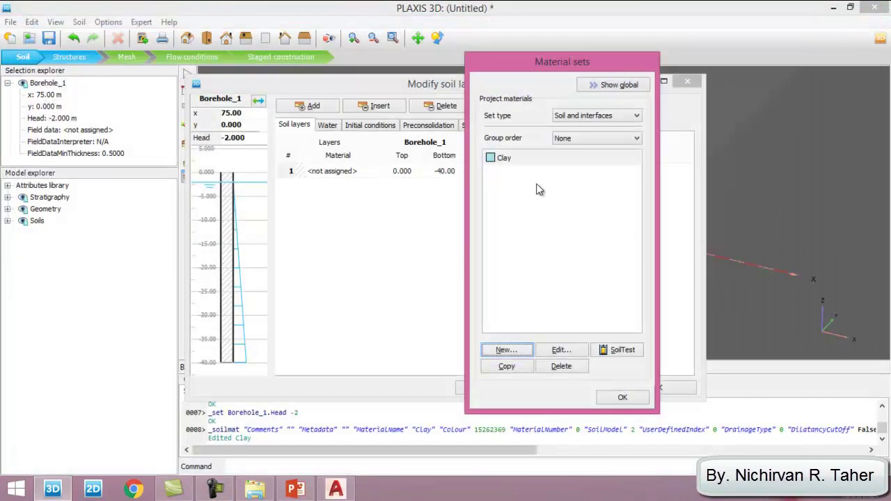
left_click_drag(517, 157, 231, 223)
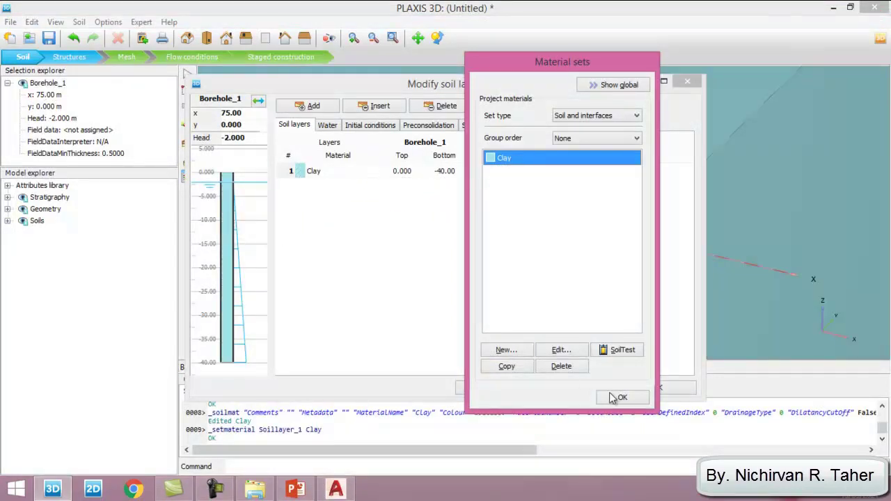
left_click(620, 397)
left_click(655, 388)
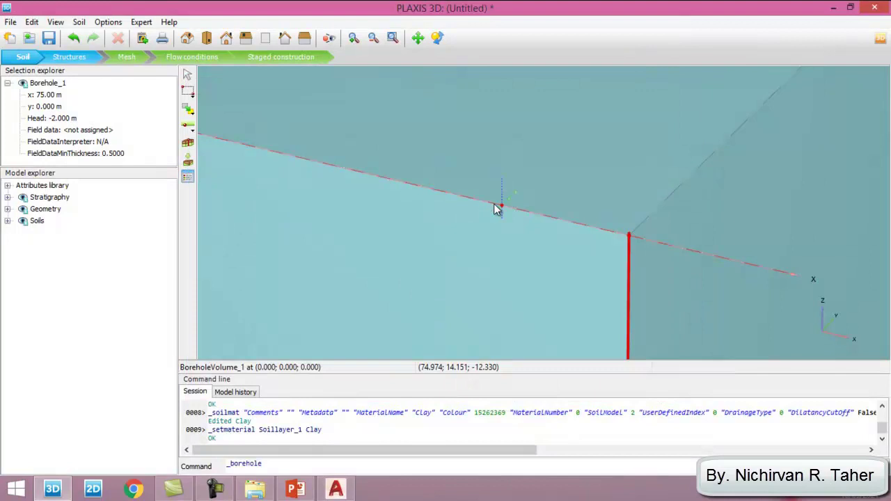
scroll(495, 208, "down", 8)
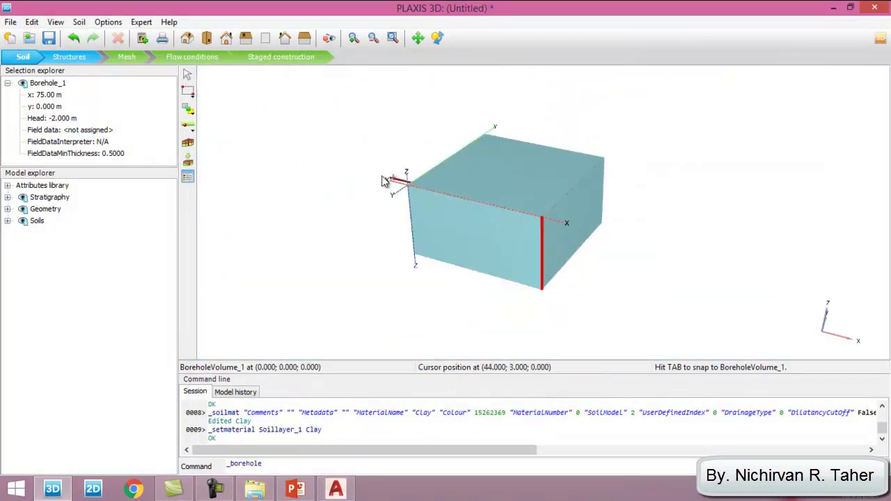
scroll(379, 173, "up", 1)
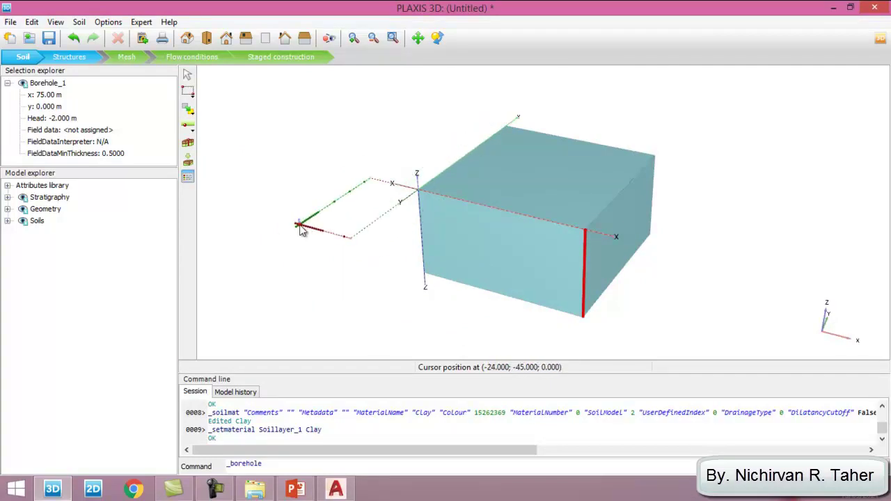
- Switch to Structures mode in top view and set the drawing plane elevation to 0.6
left_click(69, 57)
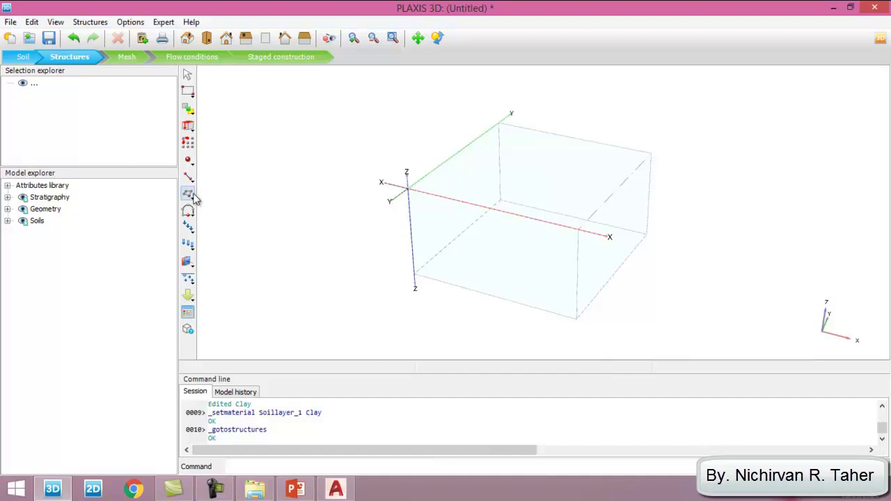
left_click(206, 39)
left_click_drag(607, 175, 577, 175)
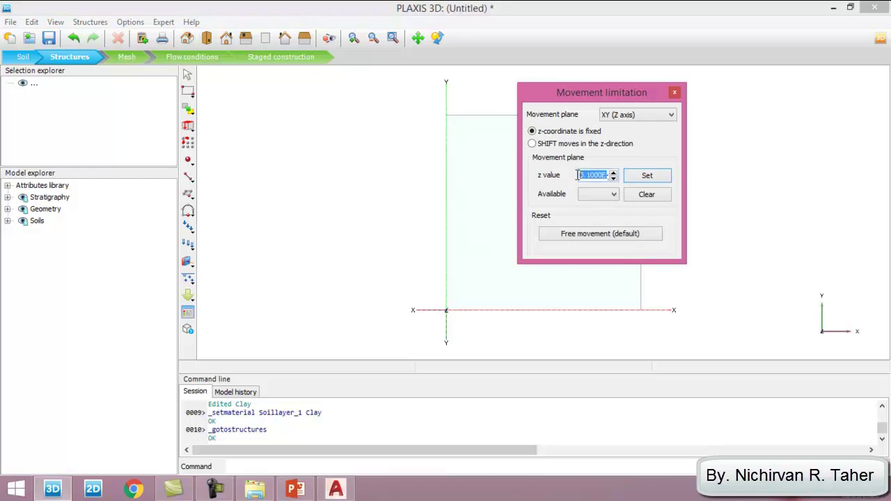
type("0.6")
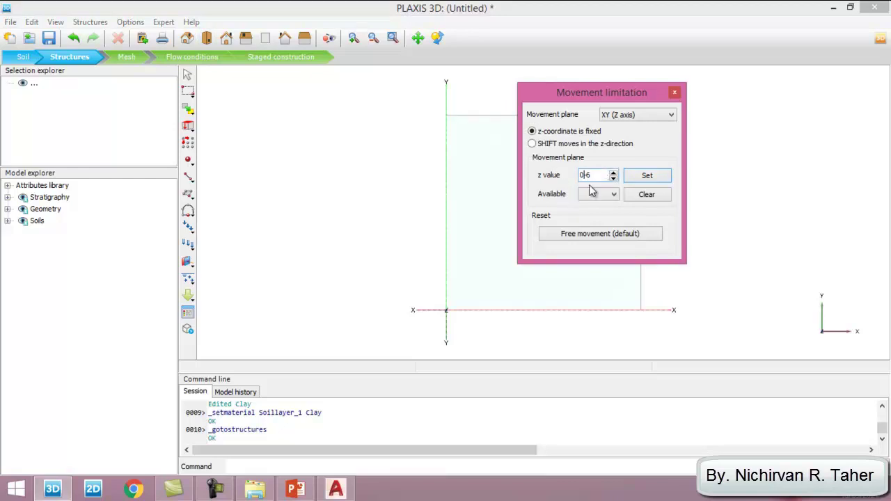
left_click(656, 182)
left_click_drag(561, 95, 753, 126)
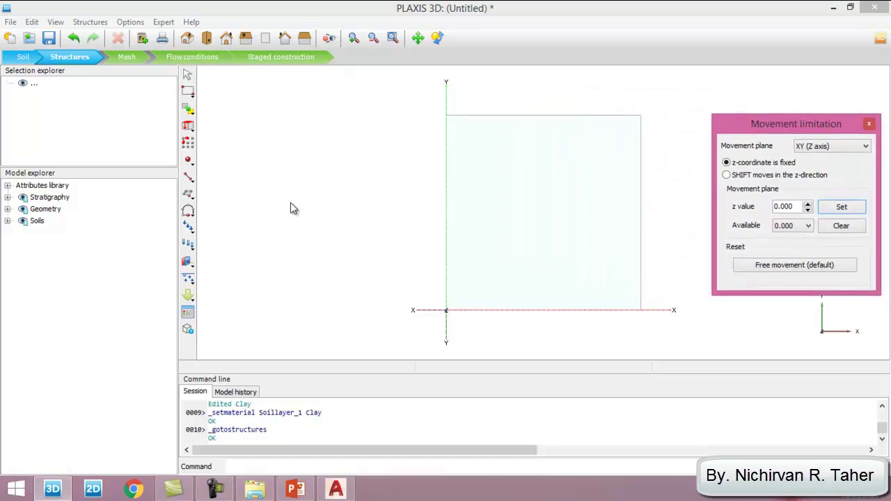
- Draw a square surface through (0,0,0), (0,18,0), (18,18,0) and (18,0,0)
left_click(189, 195)
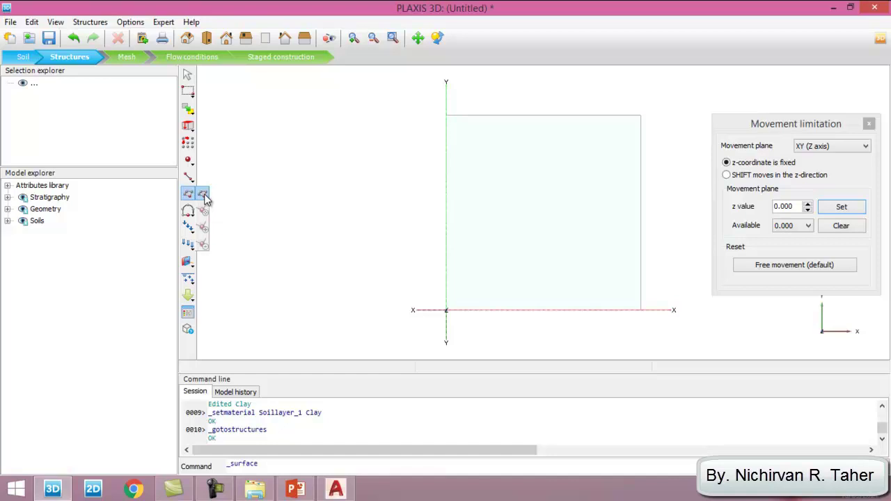
left_click(202, 196)
scroll(470, 327, "up", 2)
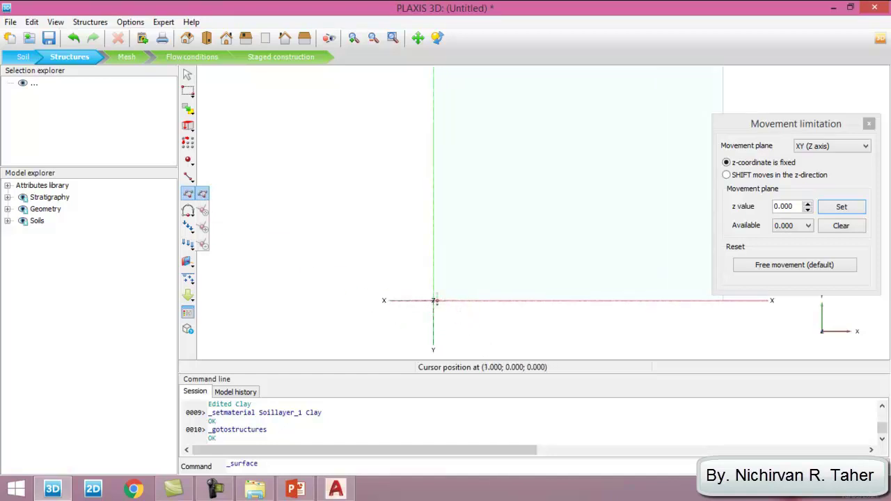
left_click(433, 300)
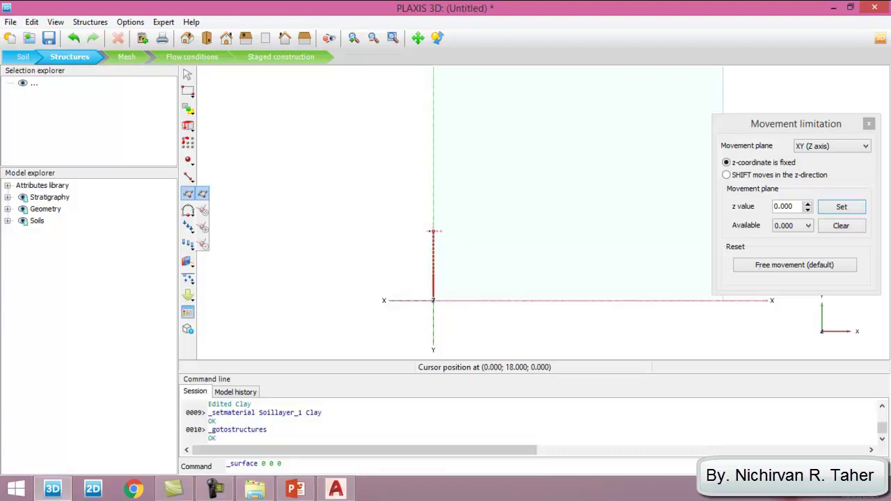
left_click(433, 230)
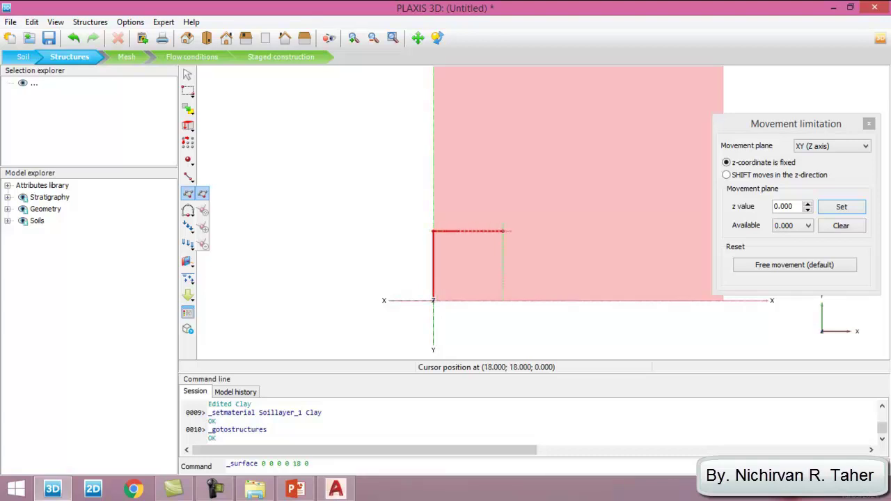
left_click(503, 231)
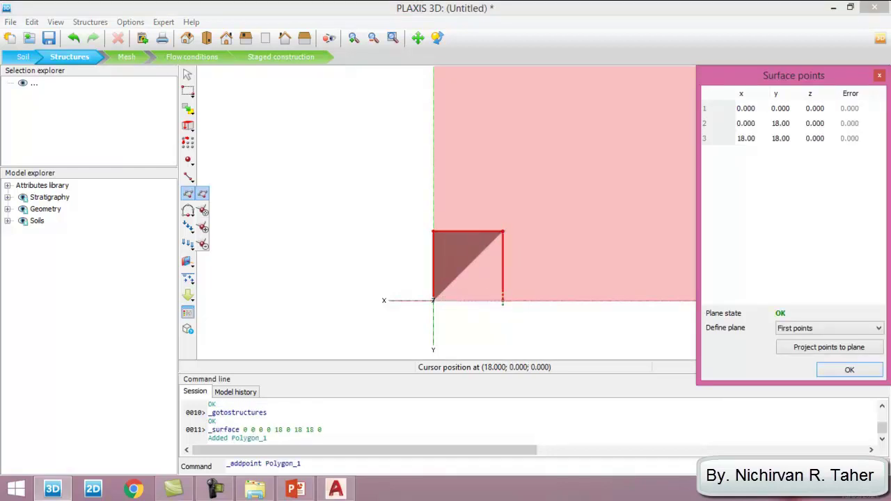
left_click(503, 300)
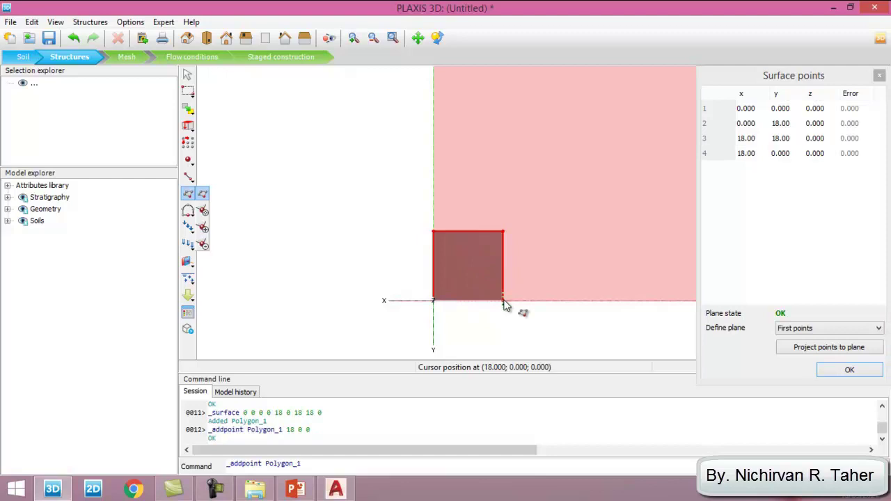
right_click(504, 304)
- Extrude Polygon_1 by z = -2 into an 18 × 18 × 2 m volume
left_click(868, 122)
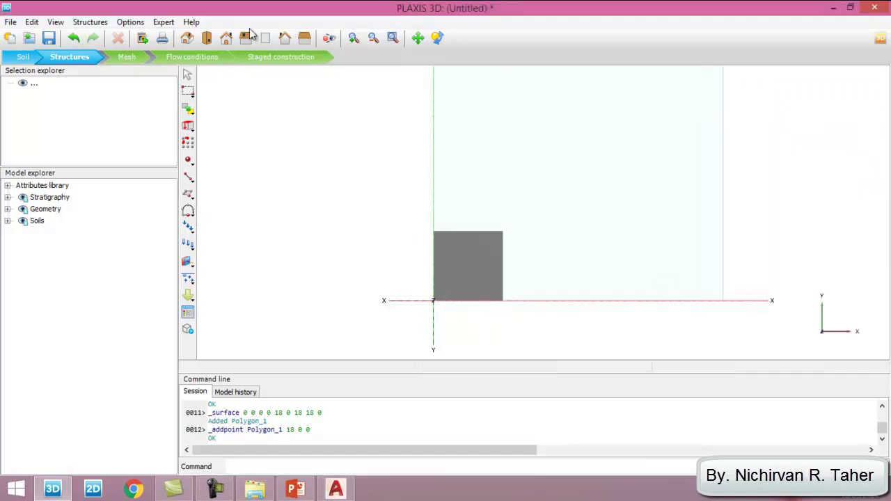
left_click(186, 38)
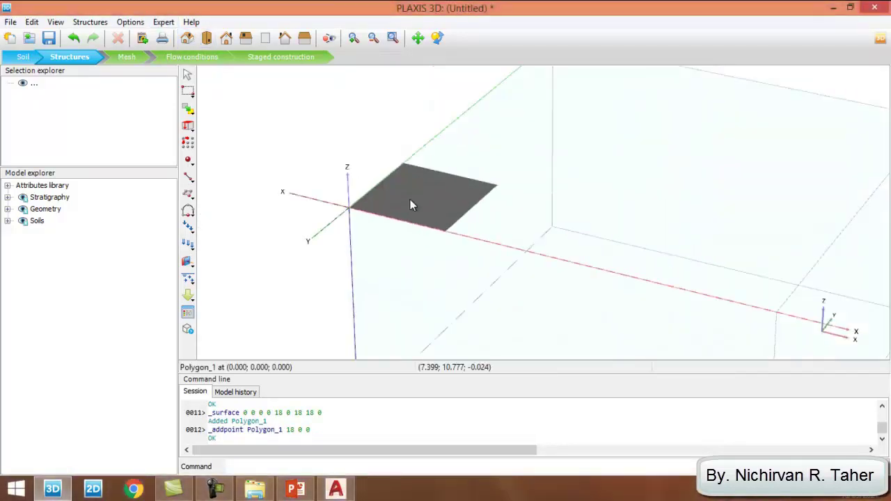
left_click(415, 200)
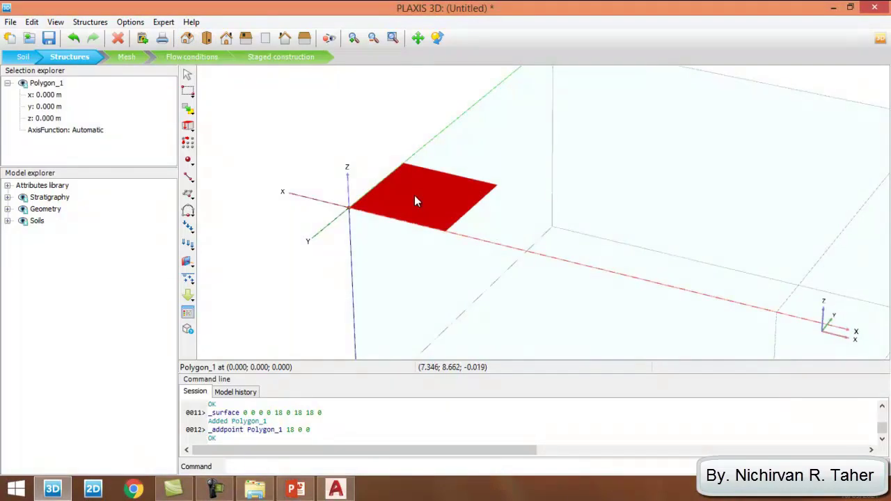
left_click(188, 126)
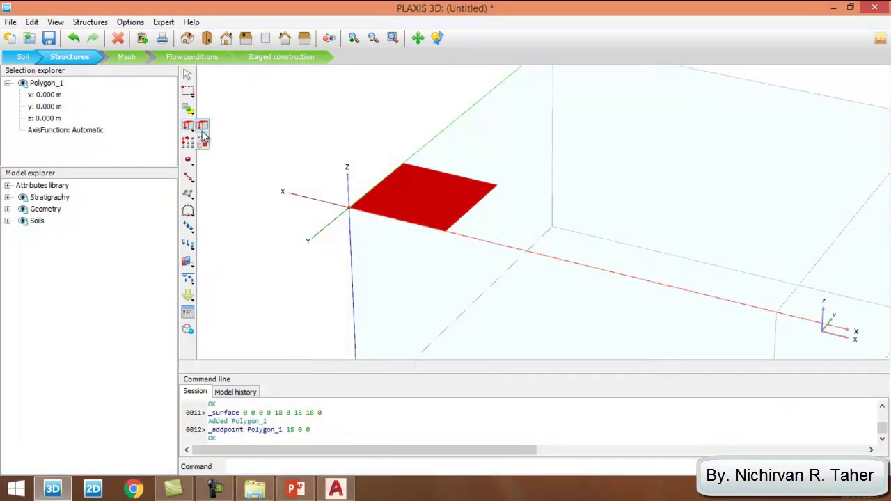
left_click(202, 132)
left_click_drag(366, 178, 303, 183)
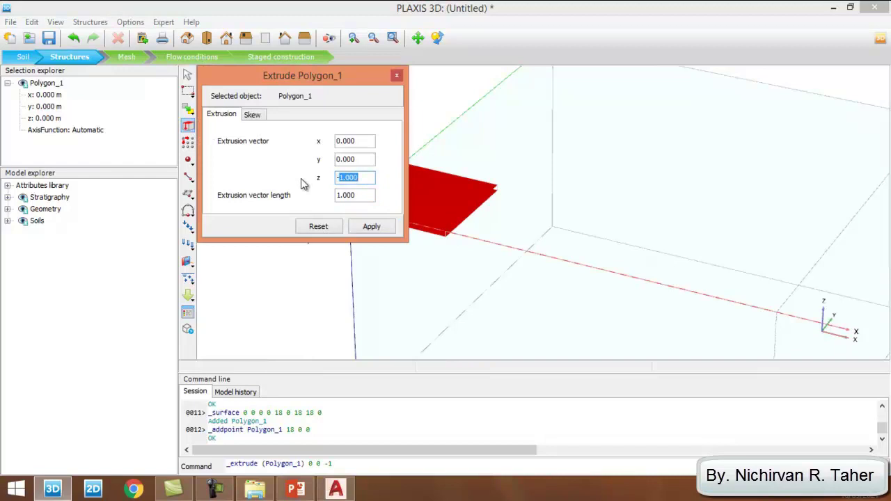
type("-2")
left_click(372, 227)
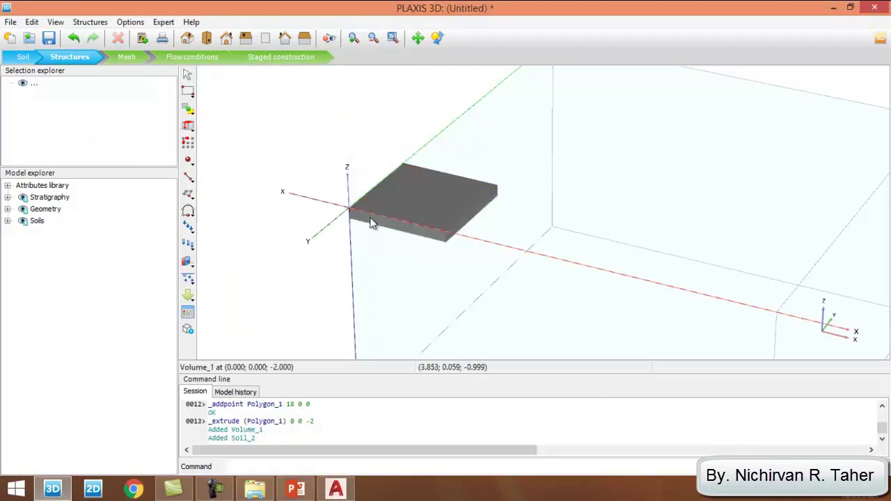
- Delete the leftover top polygon and select the extruded volume
left_click(414, 190)
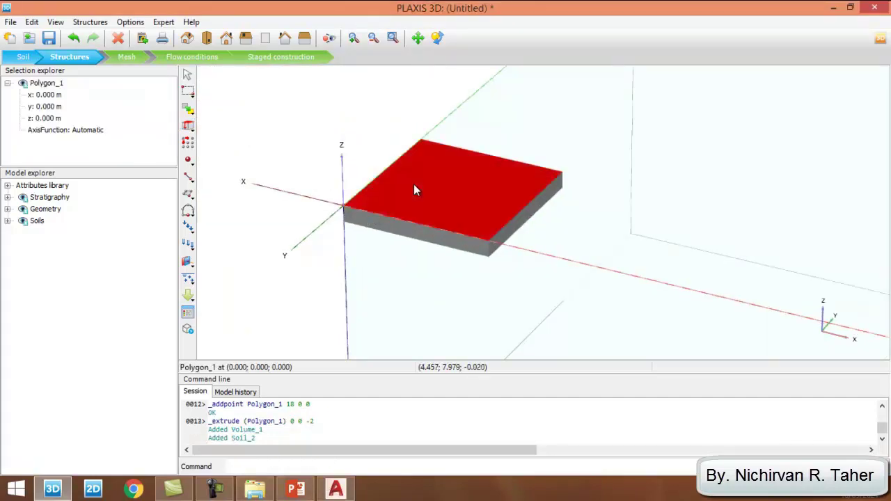
key("Delete")
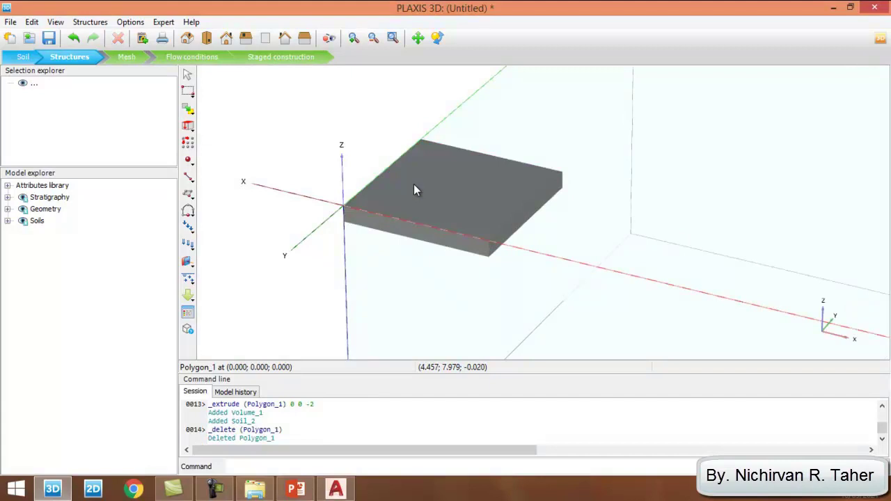
left_click(420, 193)
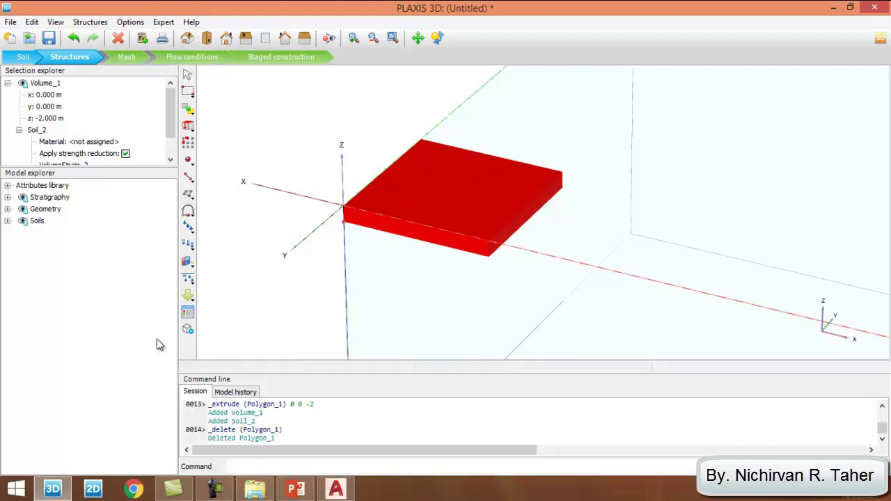
- Create a Linear elastic, Non-porous material named Building and check the properties slide
left_click(188, 315)
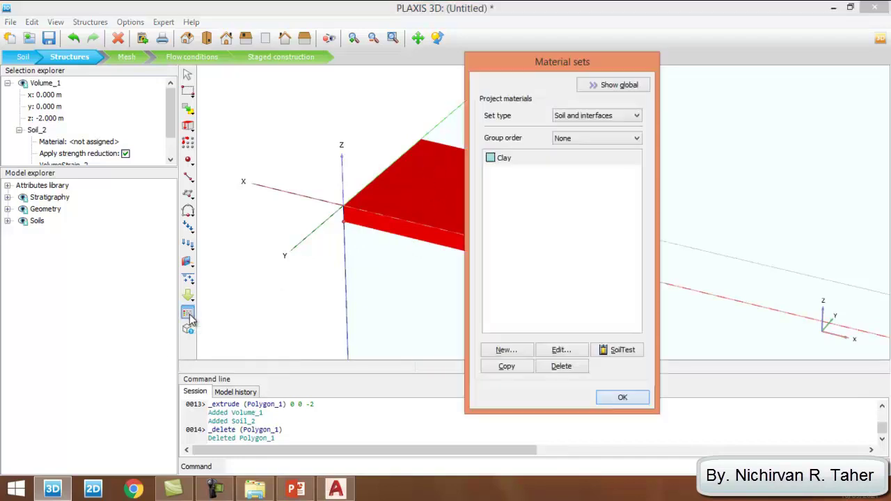
left_click(504, 350)
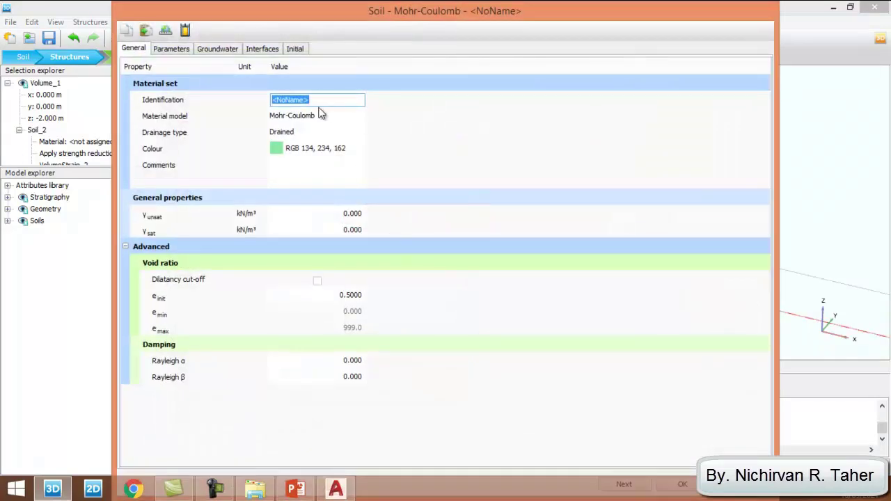
type("Building")
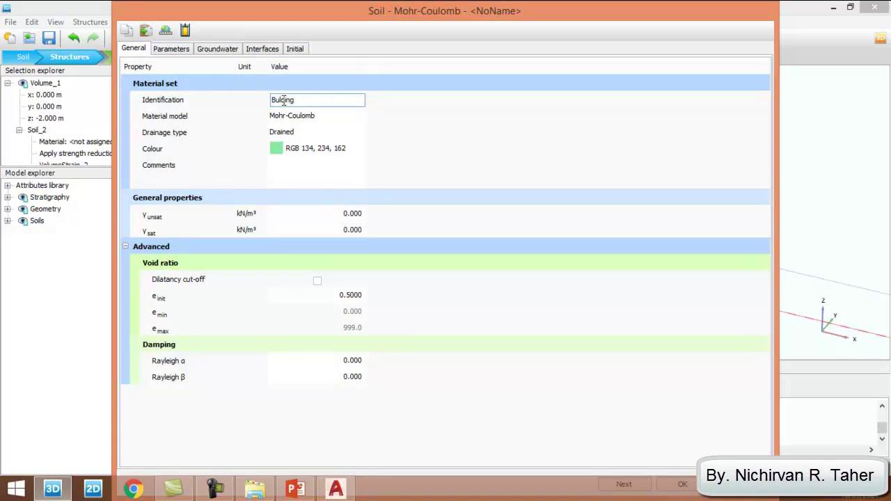
left_click(324, 118)
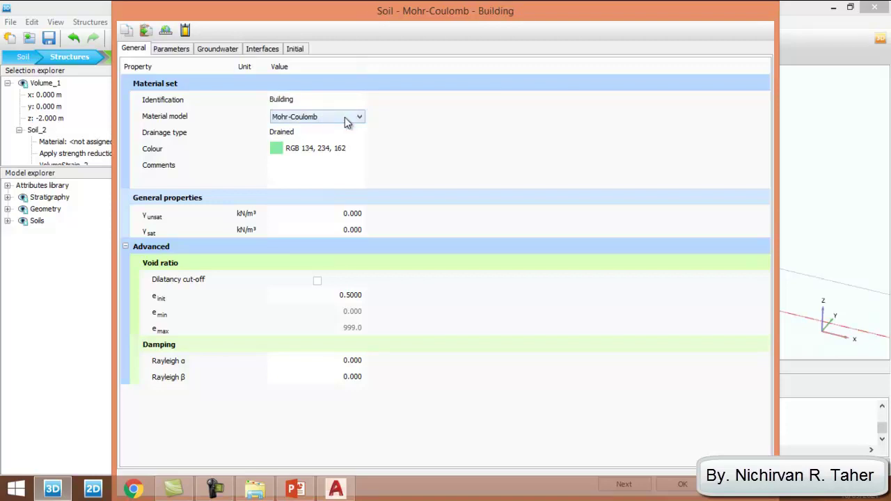
left_click(347, 119)
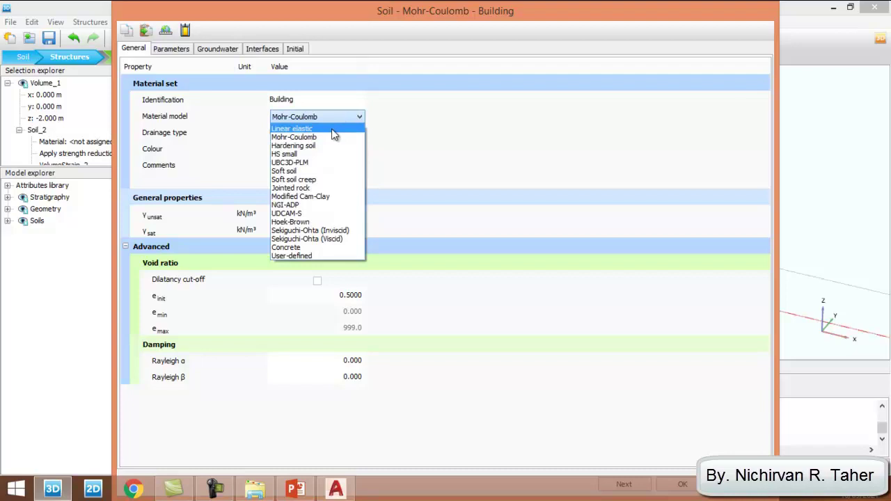
left_click(333, 134)
left_click(334, 133)
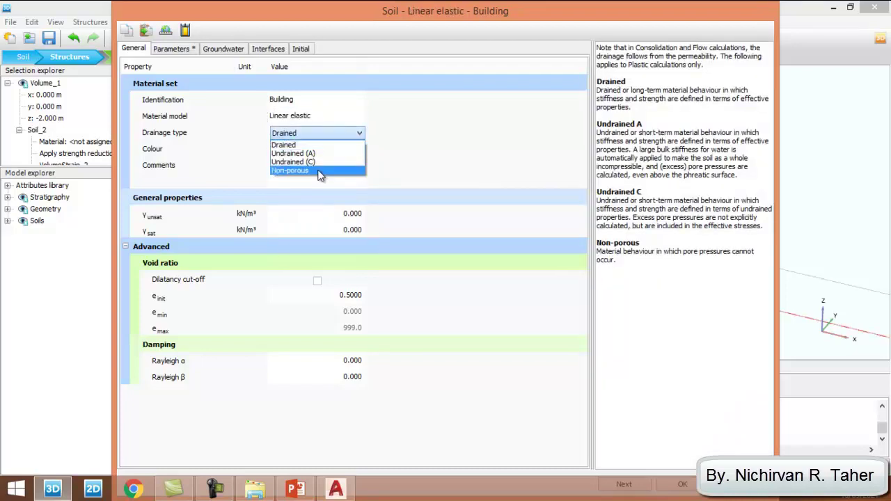
left_click(319, 172)
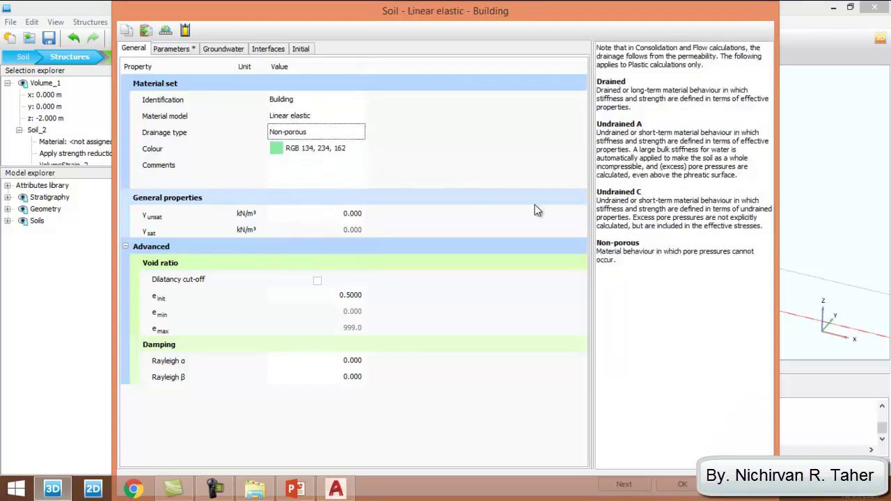
left_click(329, 214)
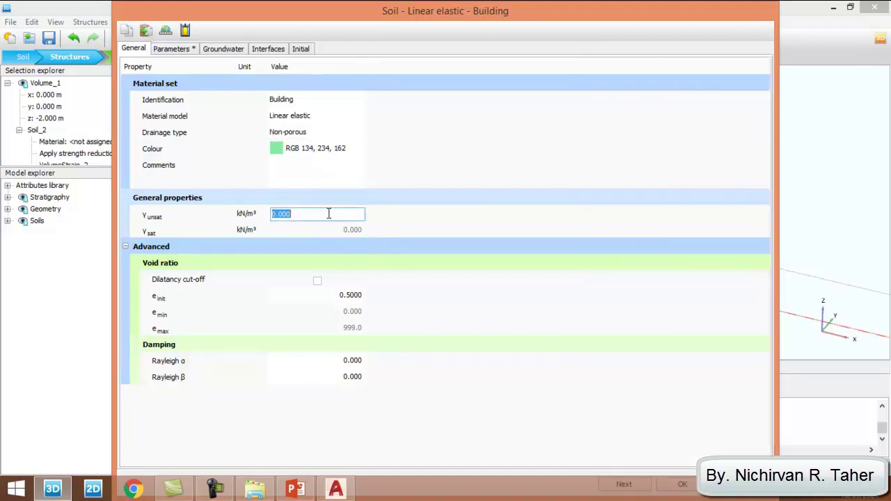
left_click(298, 489)
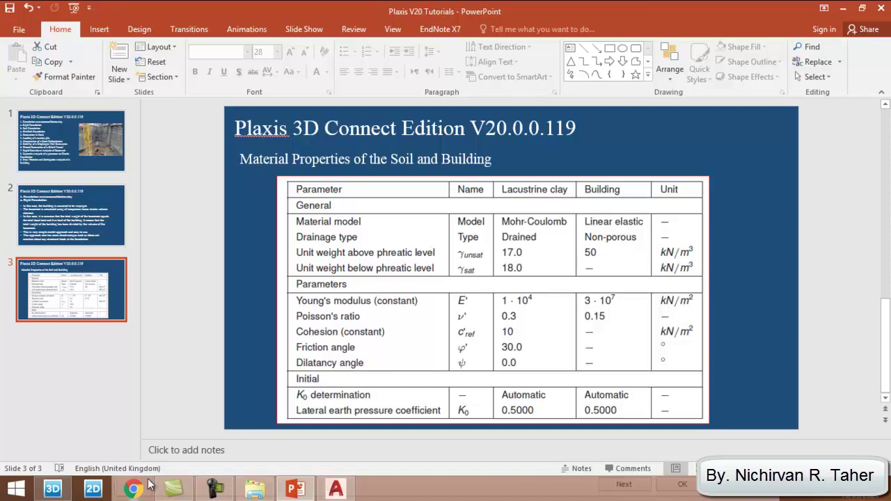
- Give Building a unit weight of 50 and stiffness E of 3e7 kN/m²
left_click(52, 489)
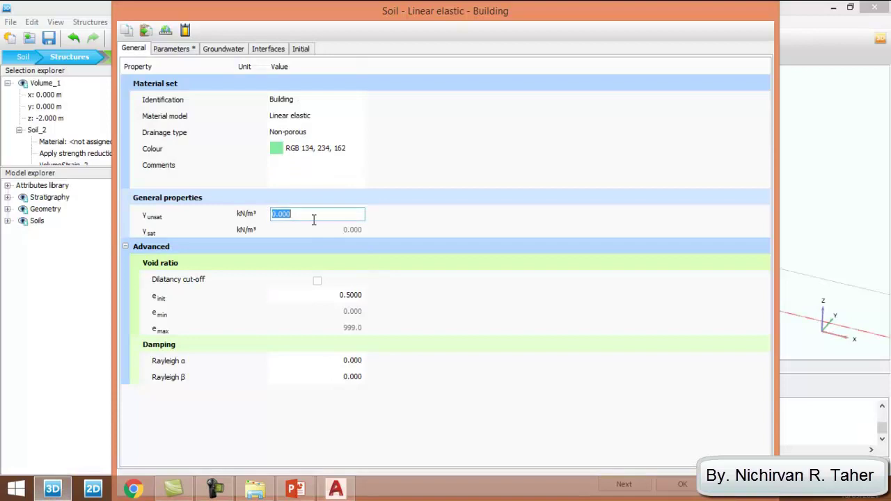
type("50")
left_click(174, 49)
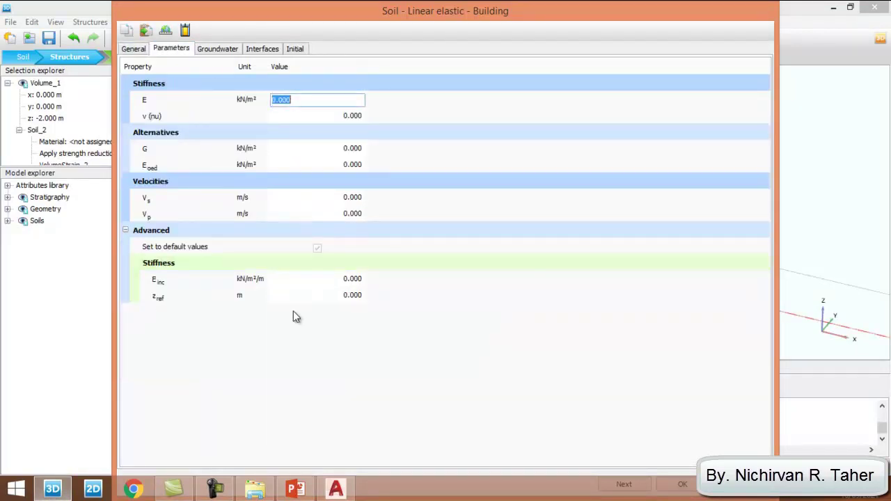
left_click(294, 490)
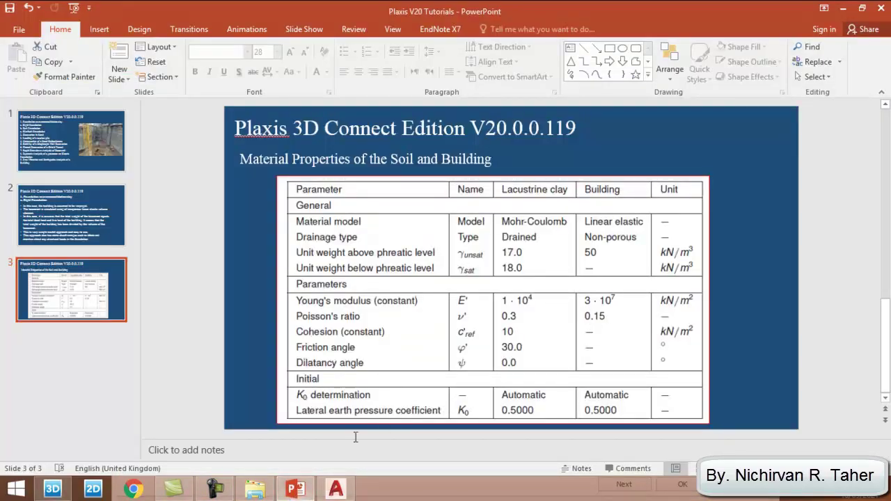
left_click(60, 489)
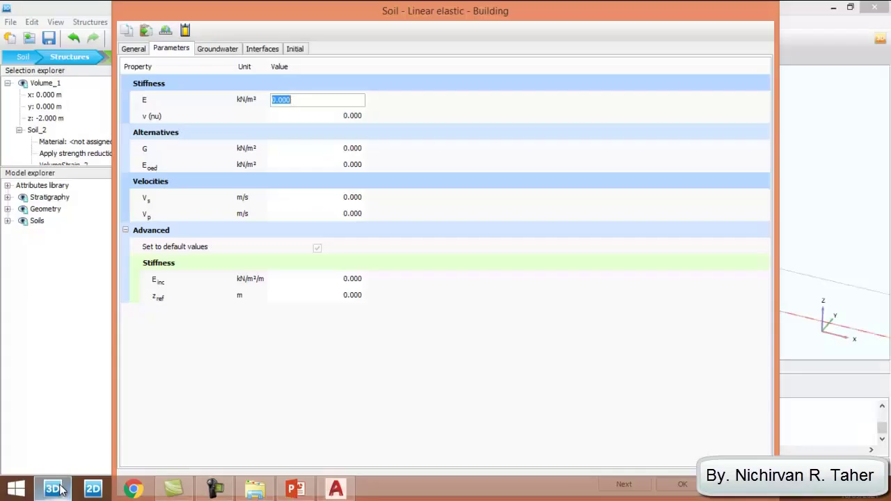
type("3e7")
left_click(300, 117)
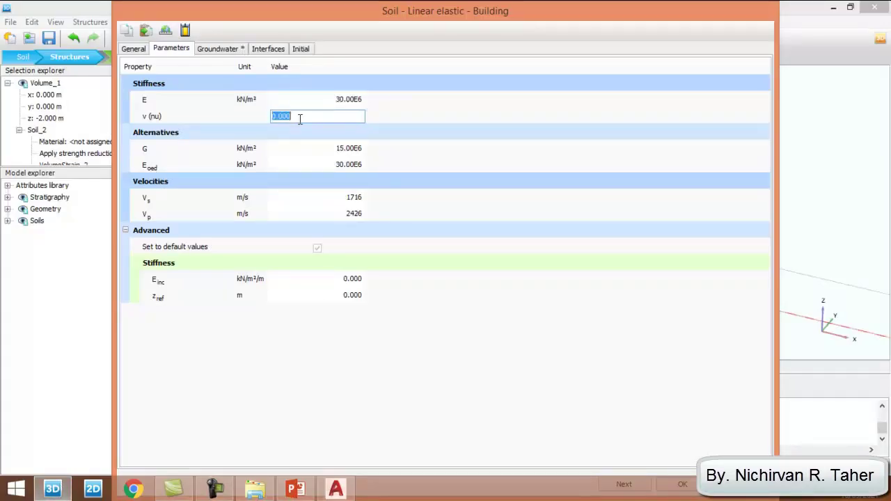
- Set Building's Poisson's ratio ν to 0.15 and save the material
left_click(294, 491)
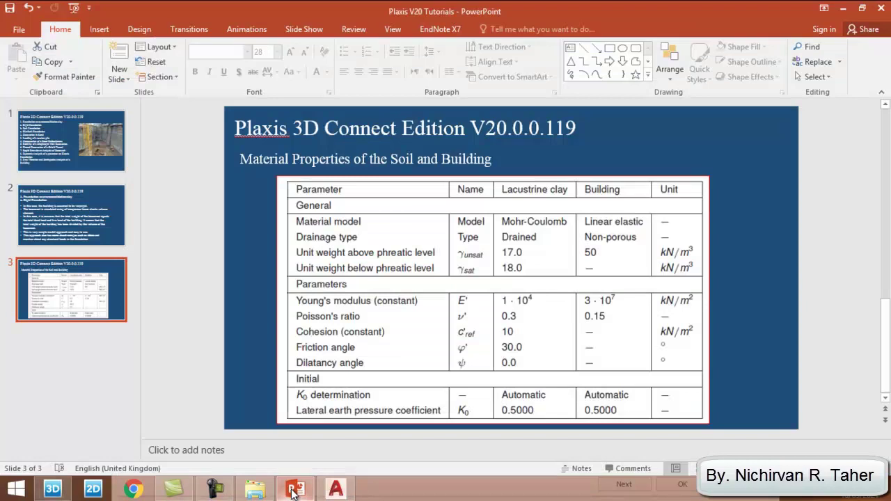
left_click(294, 490)
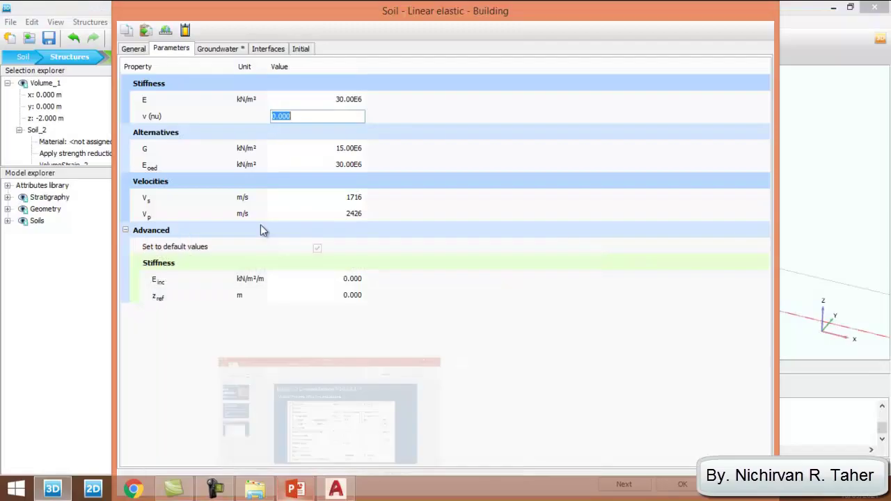
type("0.")
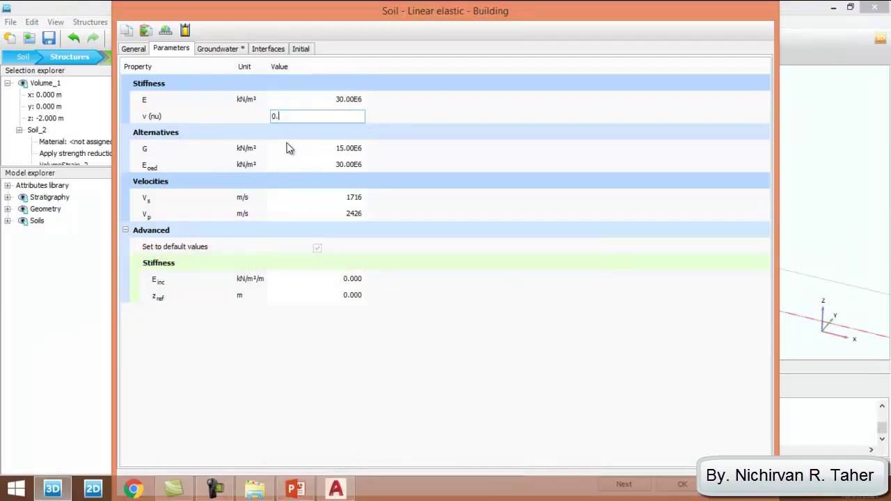
type("15")
left_click(289, 148)
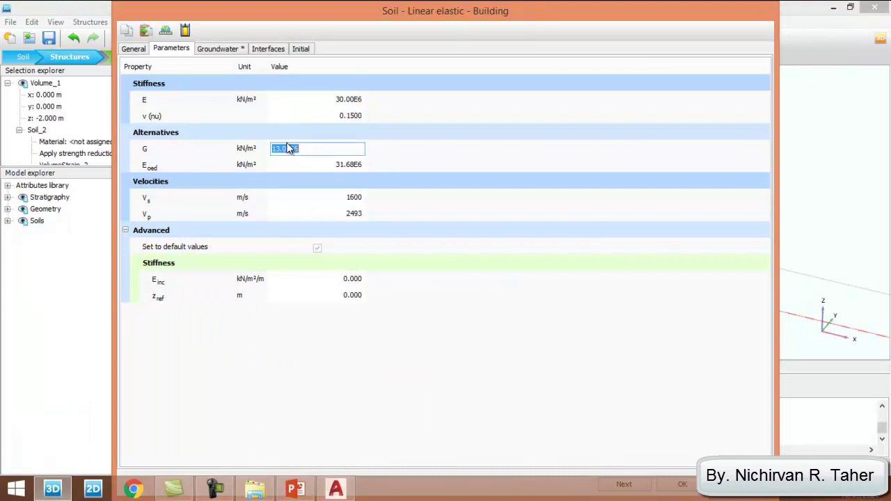
double_click(364, 14)
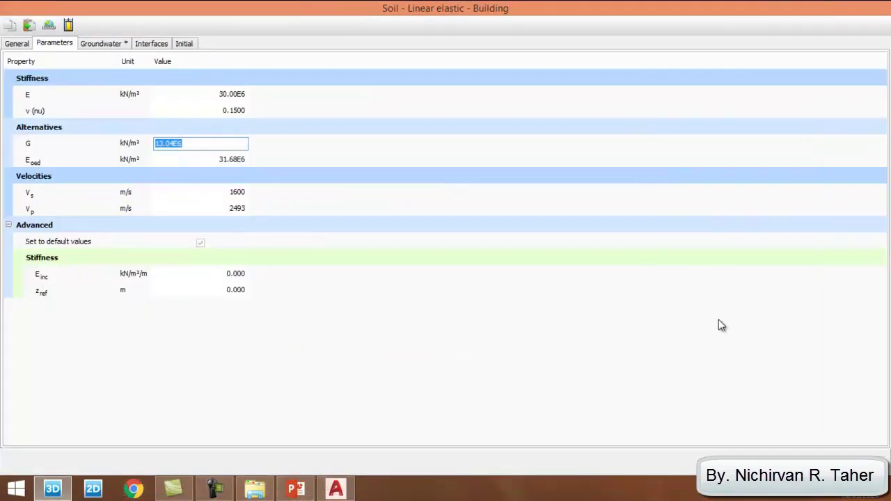
left_click(783, 454)
left_click_drag(528, 66, 693, 85)
- Assign the Building material to the 18 × 18 × 2 m block volume and close the material sets
left_click(689, 179)
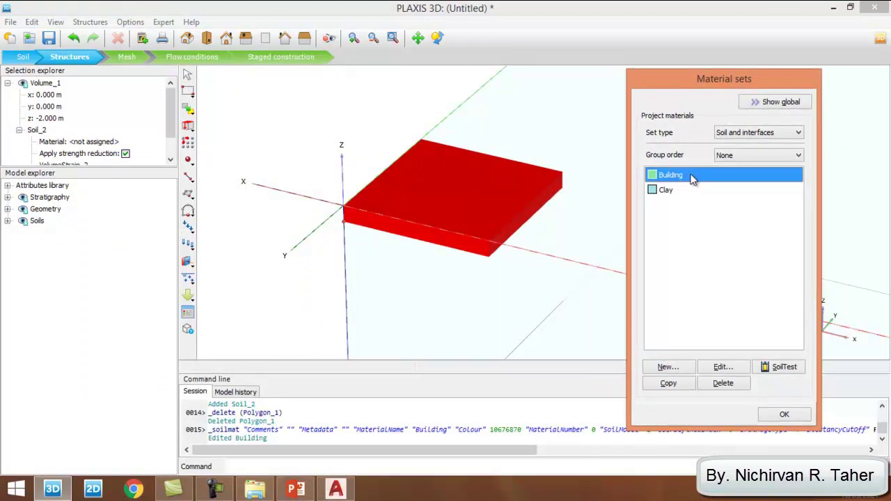
left_click_drag(693, 179, 500, 209)
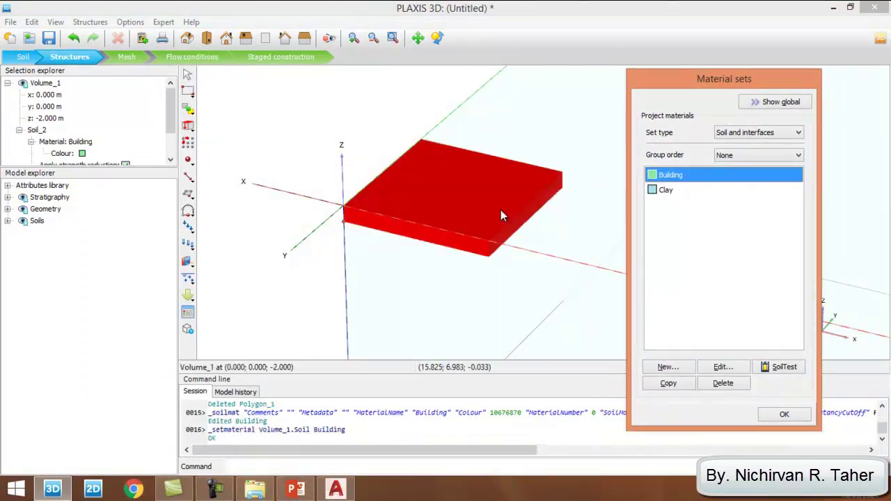
left_click(784, 415)
left_click(730, 358)
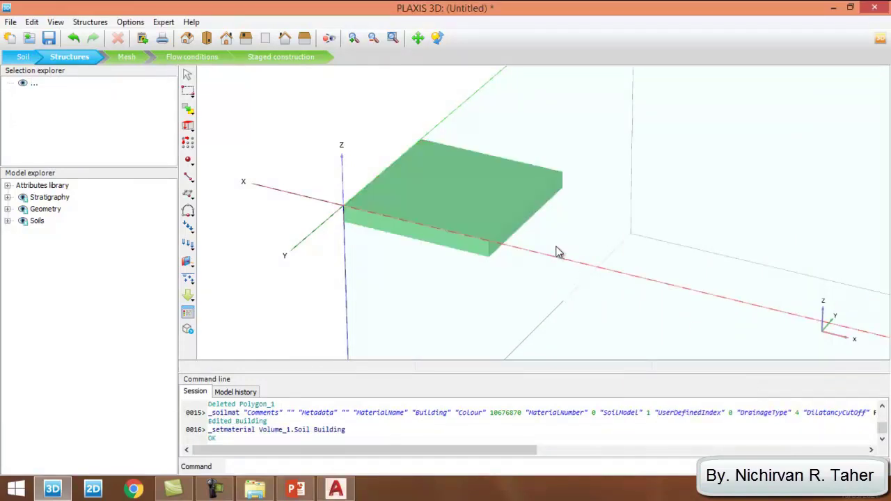
scroll(421, 146, "down", 5)
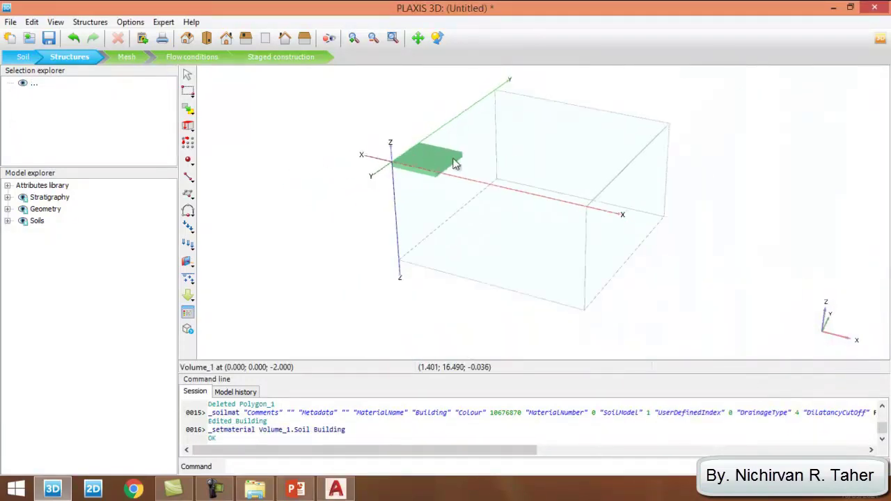
scroll(422, 139, "up", 4)
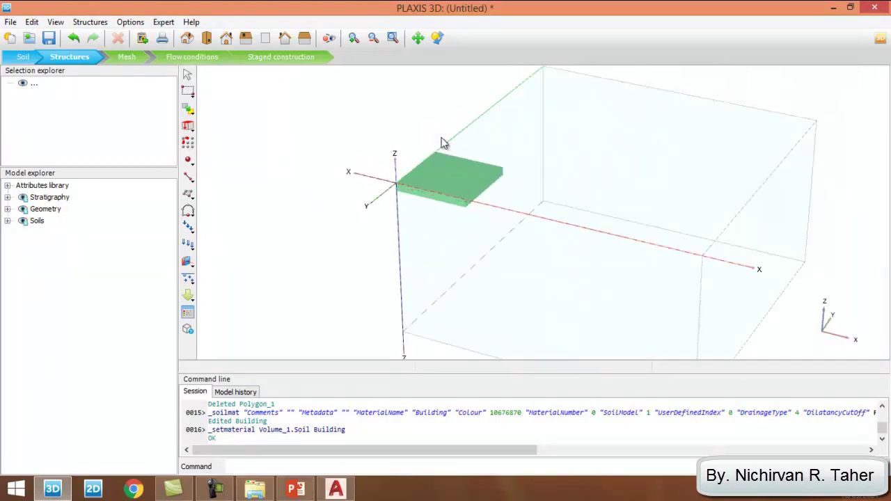
scroll(369, 237, "down", 3)
scroll(391, 187, "up", 1)
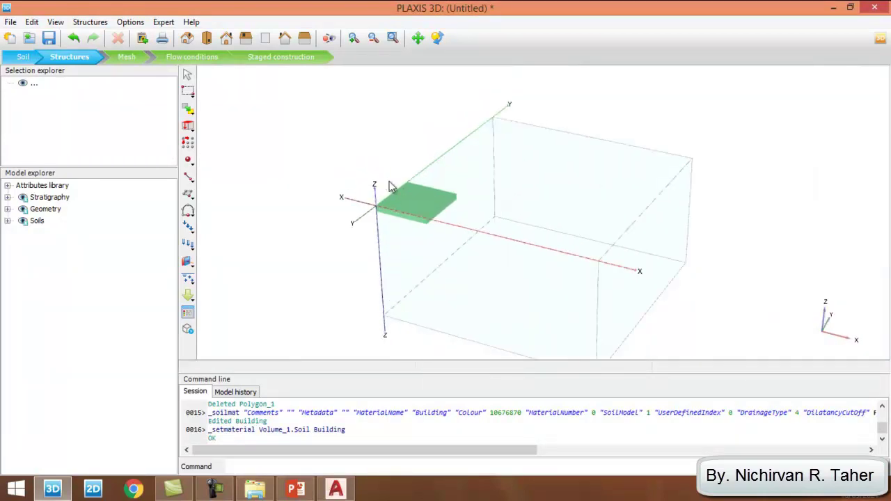
- In Mesh mode, set the building volume's coarseness factor to 0.5
left_click(126, 57)
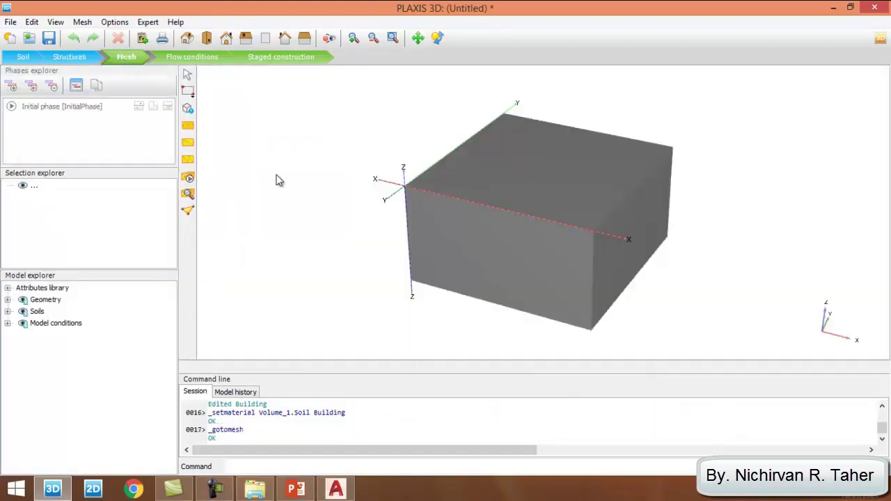
left_click(425, 183)
scroll(433, 194, "up", 3)
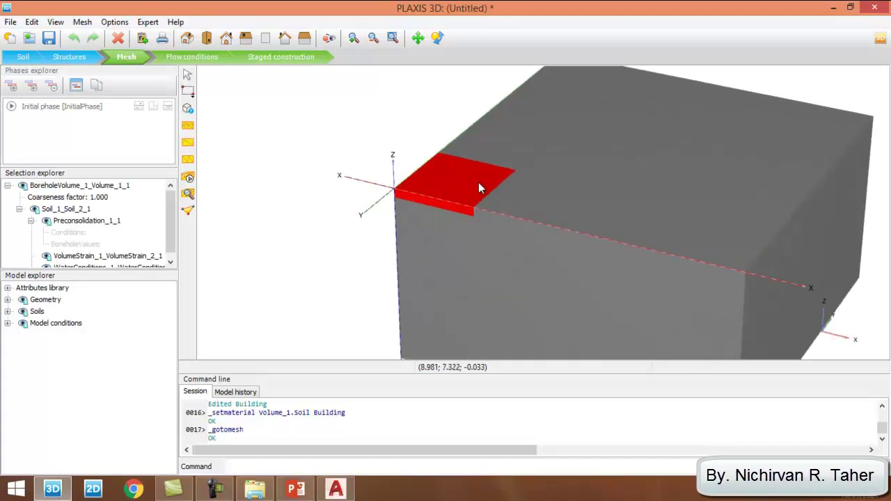
left_click(472, 157)
left_click(467, 191)
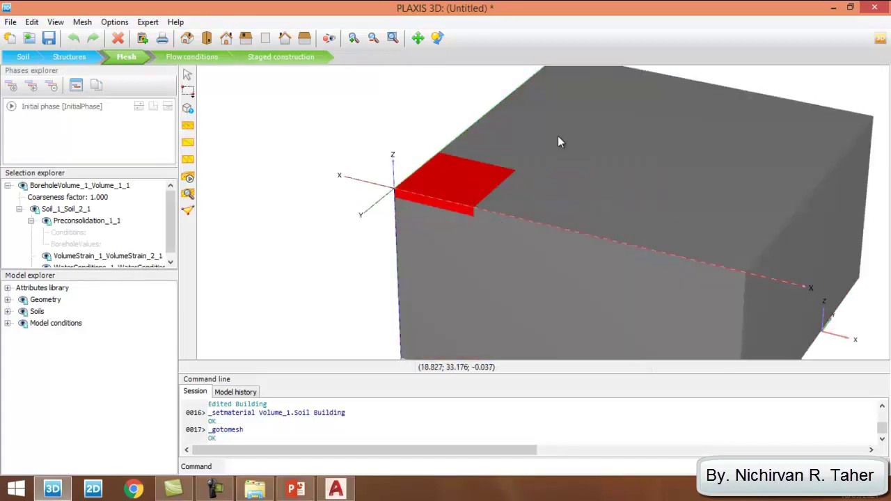
left_click(557, 137)
left_click(434, 187)
left_click(105, 198)
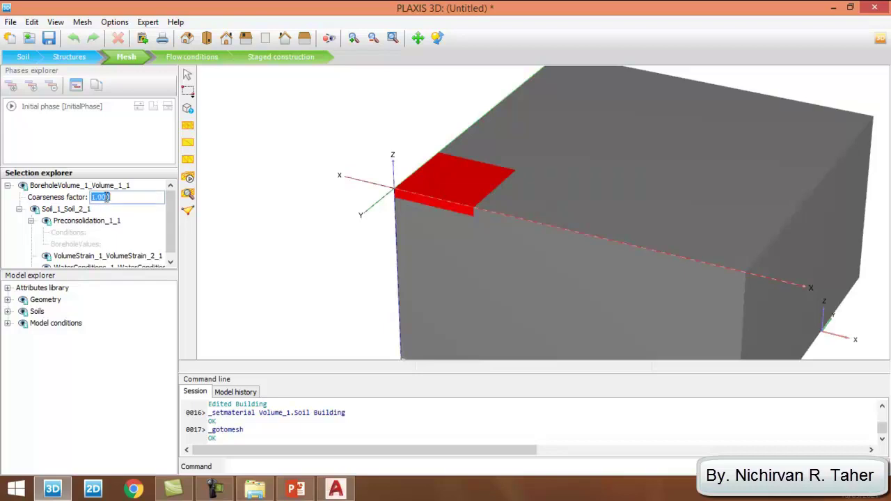
type("0.5")
key("Return")
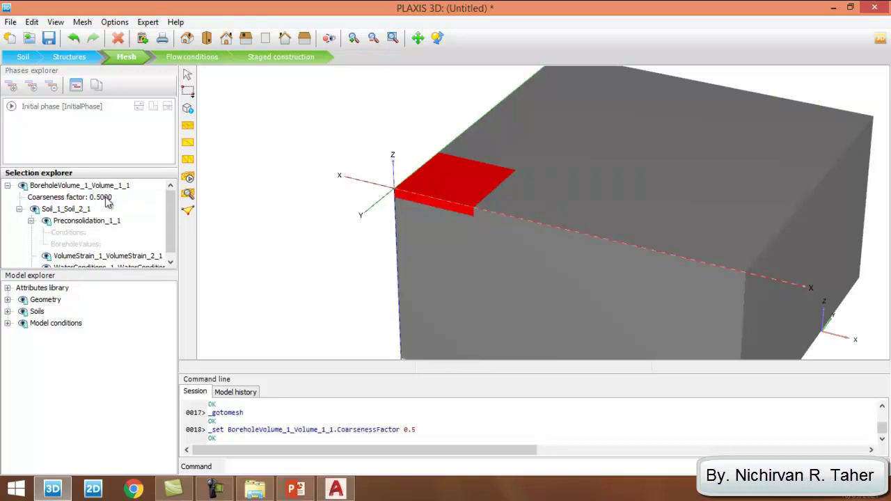
- Generate the mesh with Medium element distribution: 6840 elements, 11269 nodes
left_click(188, 178)
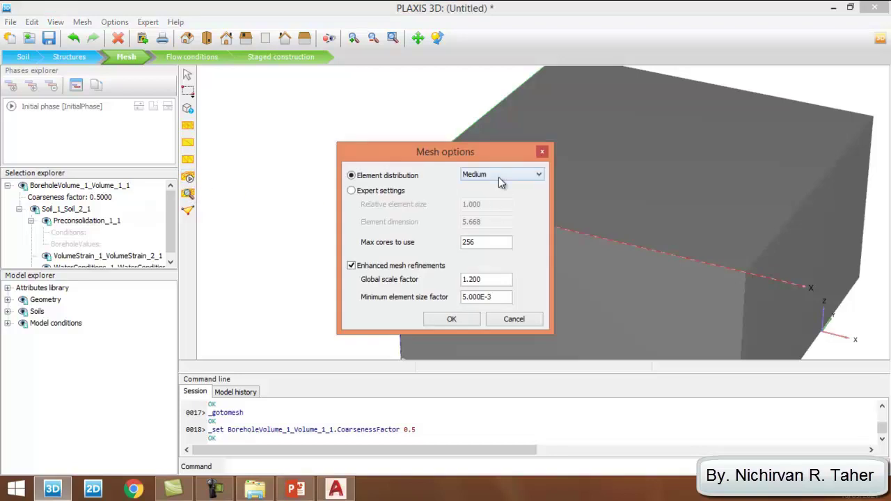
left_click(498, 177)
left_click(498, 176)
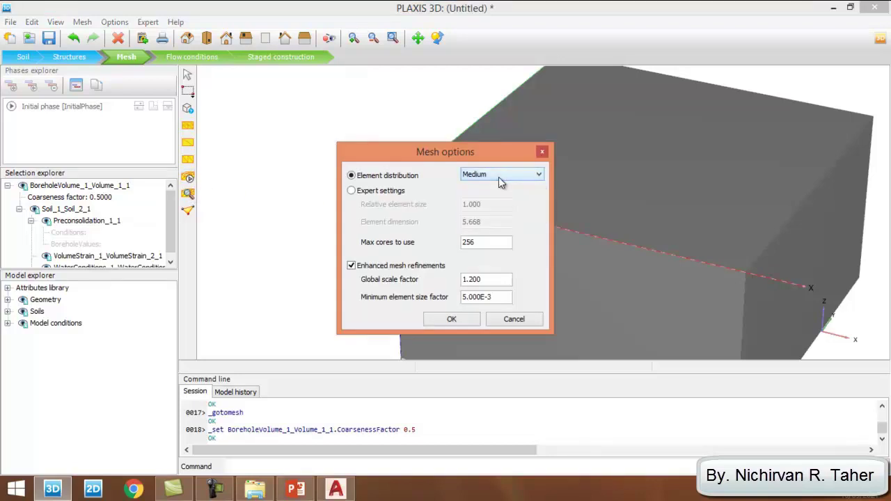
left_click(452, 320)
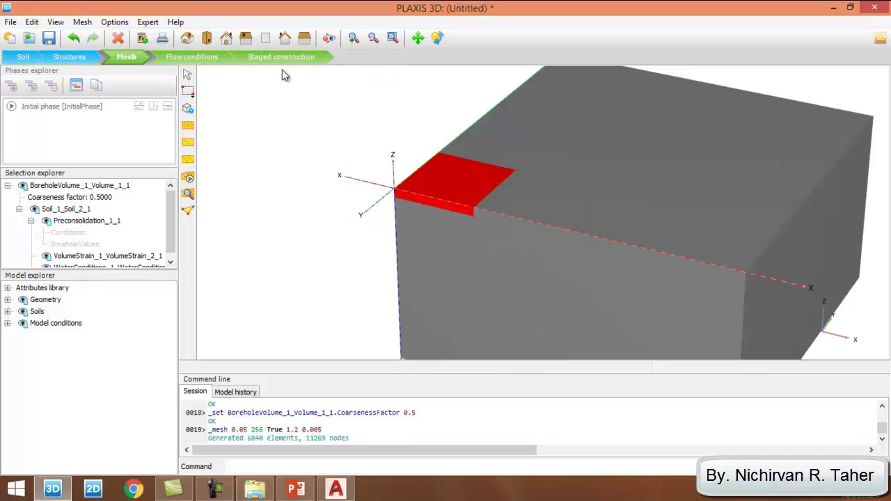
- Add a new phase in Staged construction, rename it 'building', and confirm it starts from Initial phase
left_click(286, 57)
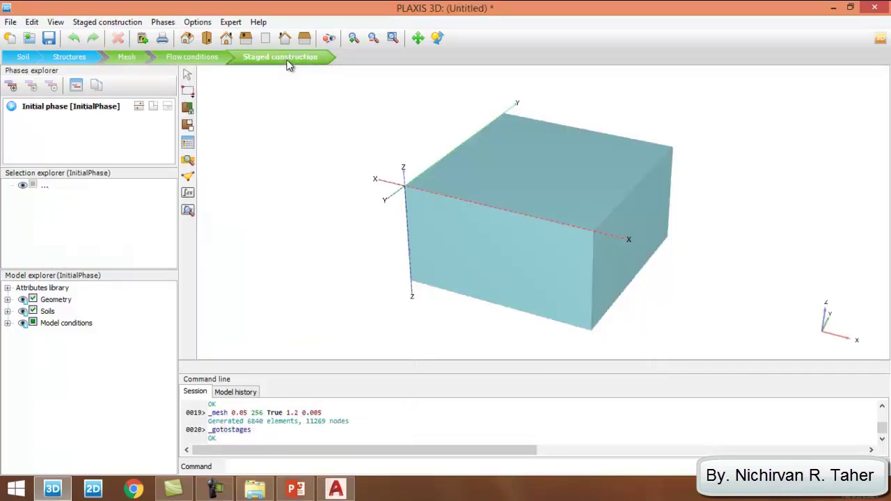
left_click(78, 85)
left_click_drag(280, 44, 488, 75)
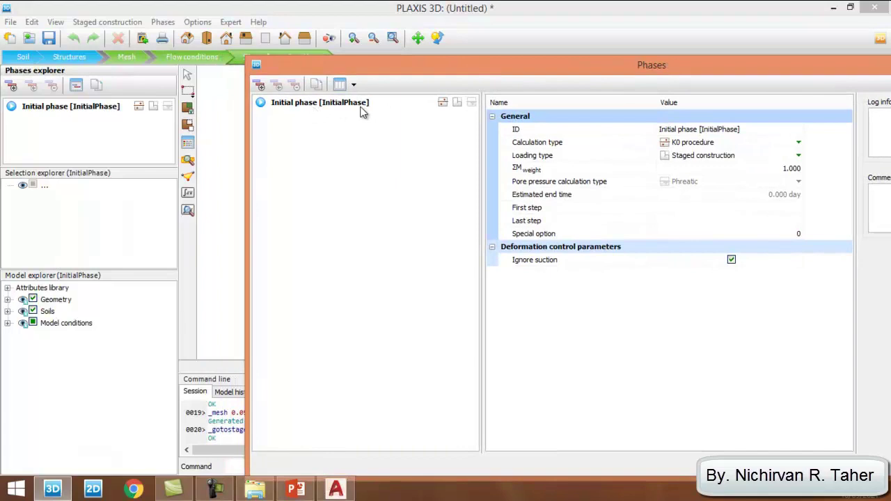
left_click(261, 84)
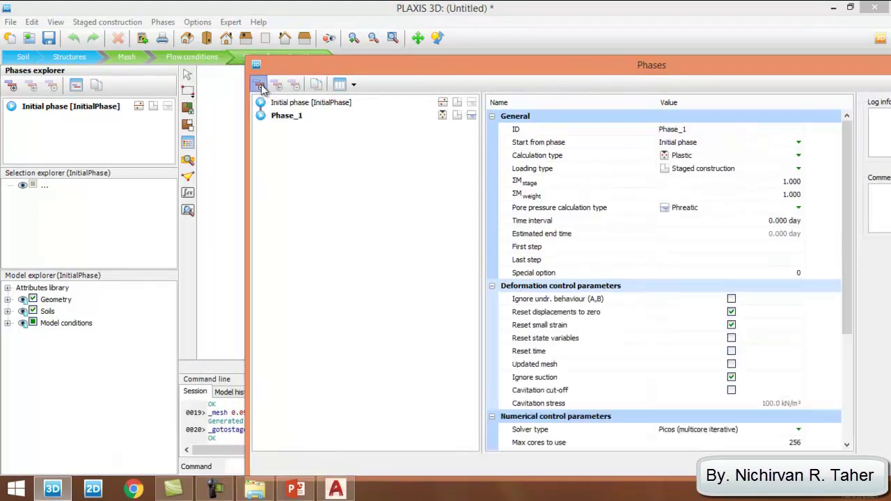
left_click(709, 132)
type("buil")
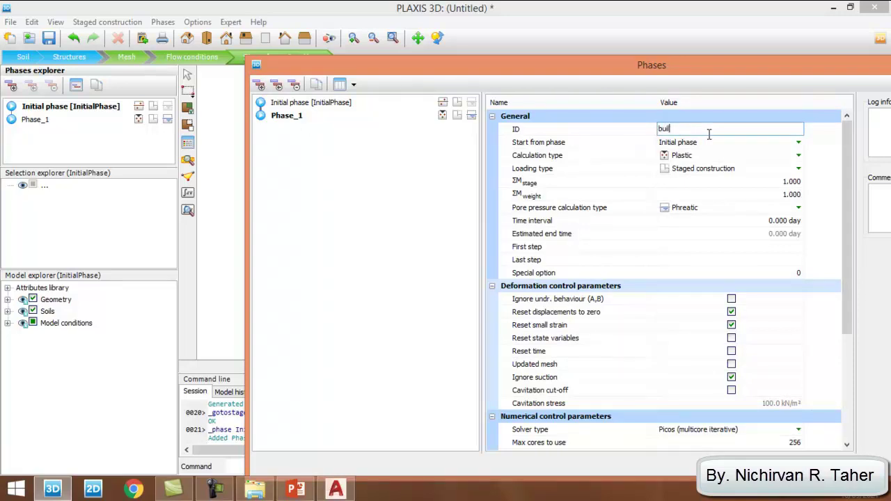
type("ding")
key("Return")
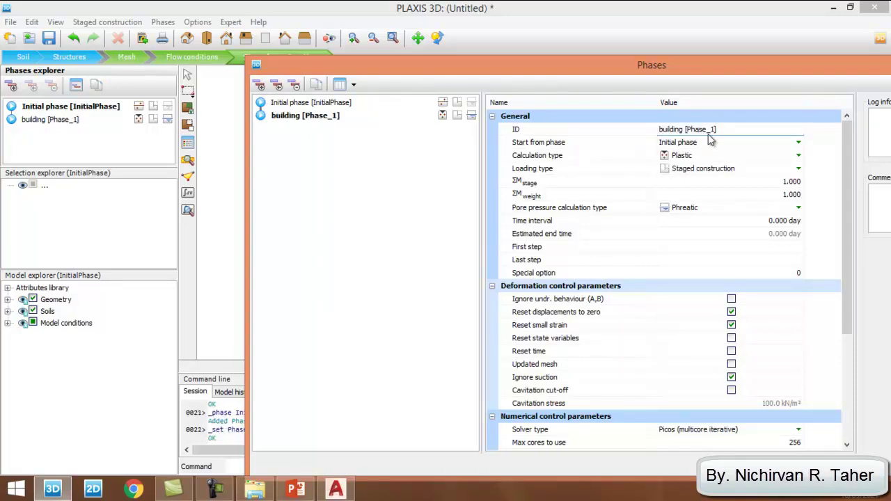
left_click(710, 142)
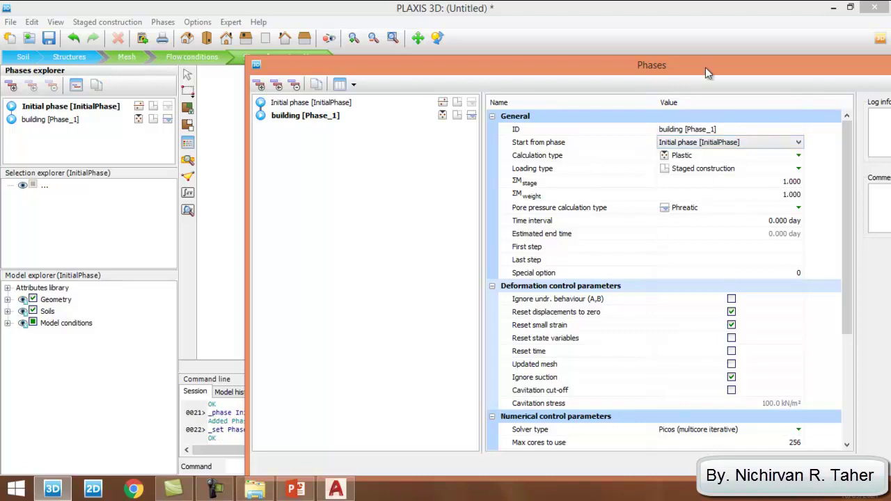
left_click_drag(701, 72, 589, 18)
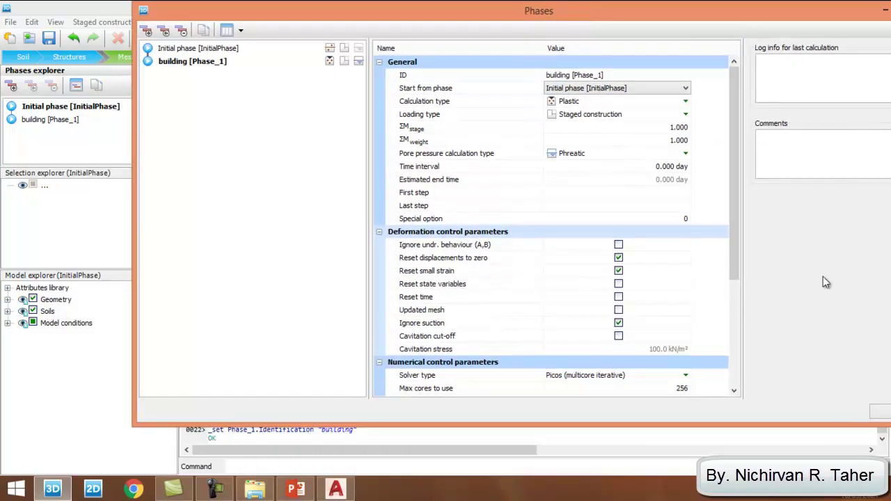
left_click_drag(671, 21, 615, 110)
- Leave the Initial phase's calculation type as K0 procedure
left_click(128, 138)
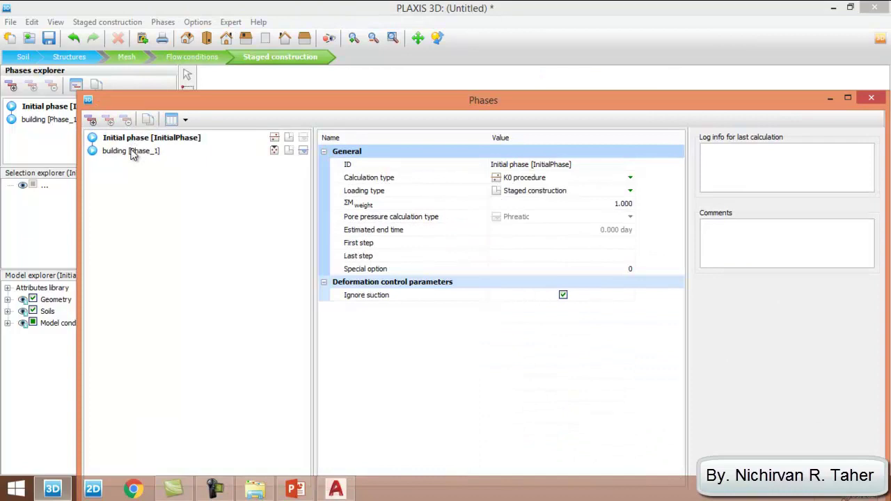
left_click(134, 152)
left_click(134, 140)
left_click(606, 179)
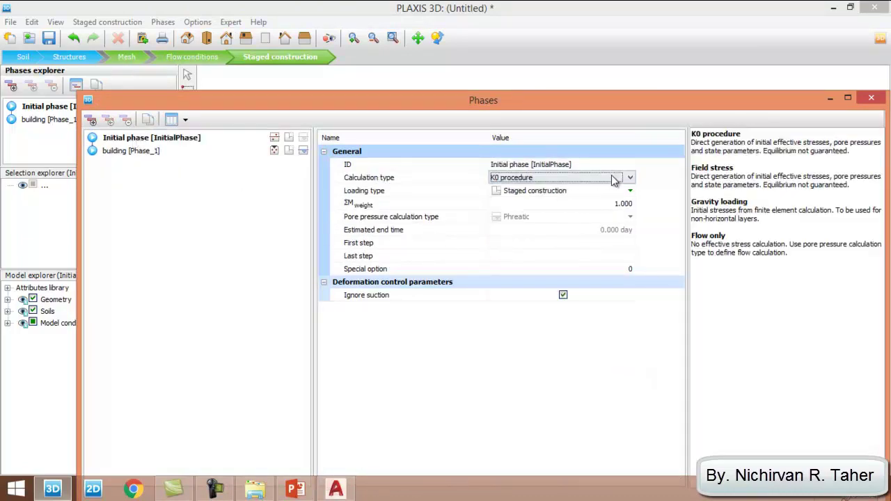
left_click(613, 180)
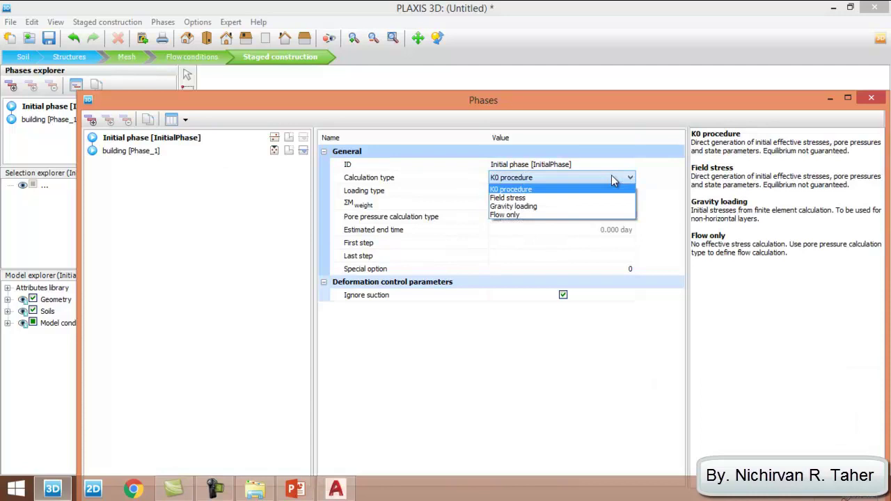
left_click(612, 177)
left_click_drag(642, 101, 654, 95)
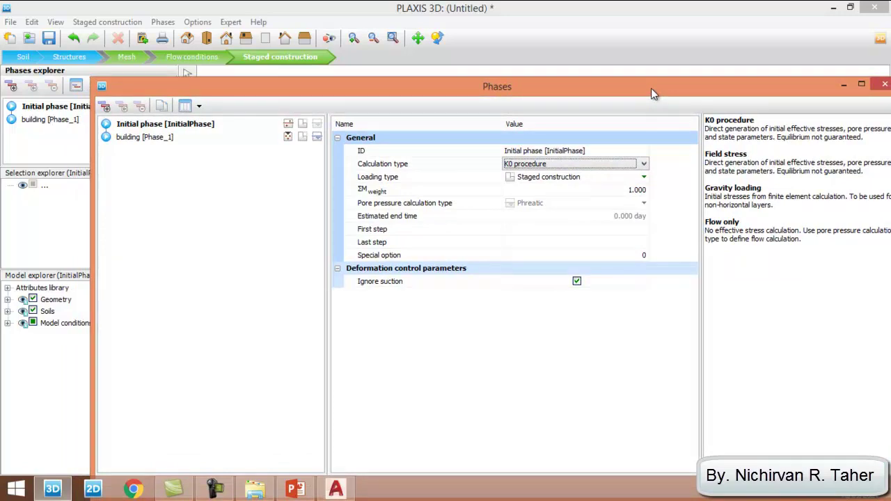
left_click(644, 165)
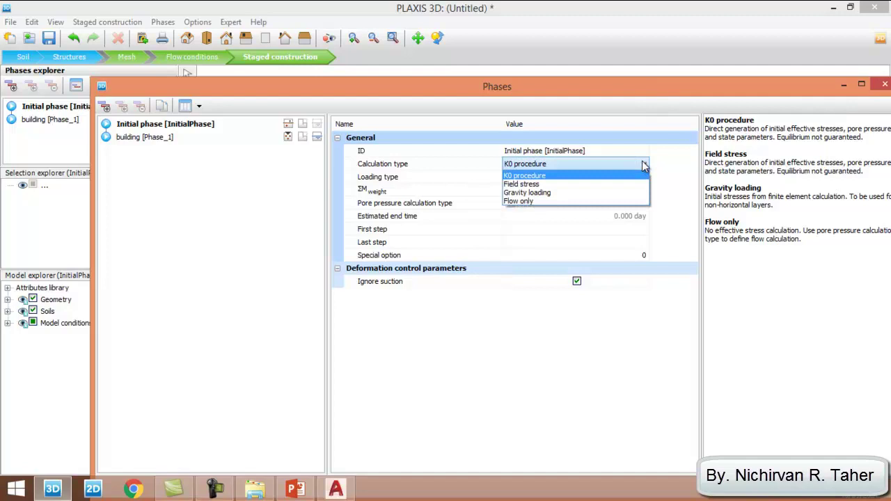
left_click(644, 165)
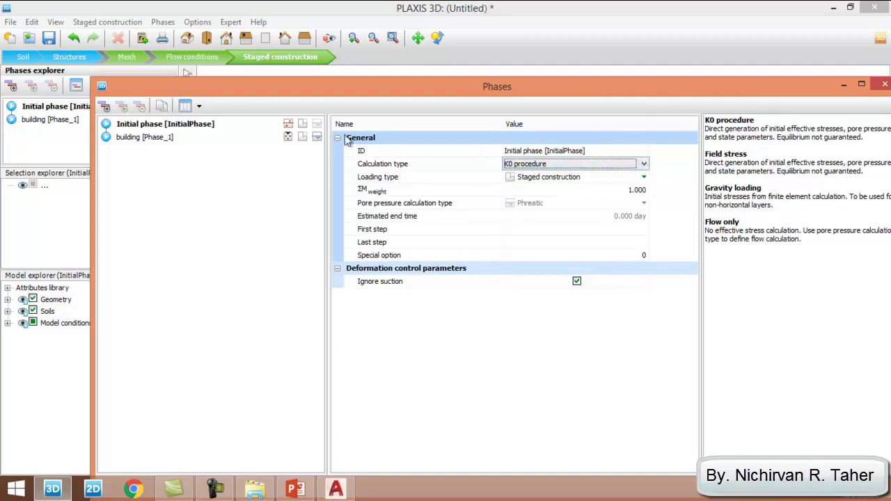
- Keep the building phase's calculation type as Plastic and close the Phases window
left_click(140, 138)
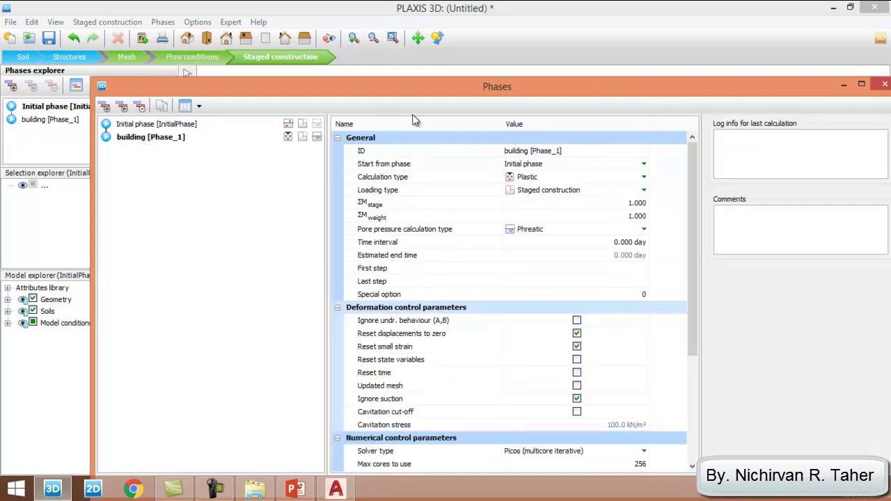
left_click_drag(444, 87, 406, 43)
left_click(569, 138)
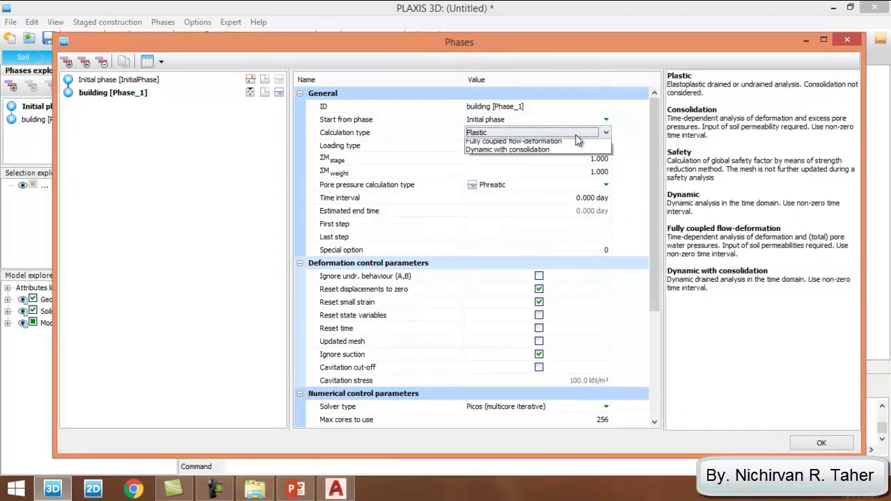
left_click(577, 139)
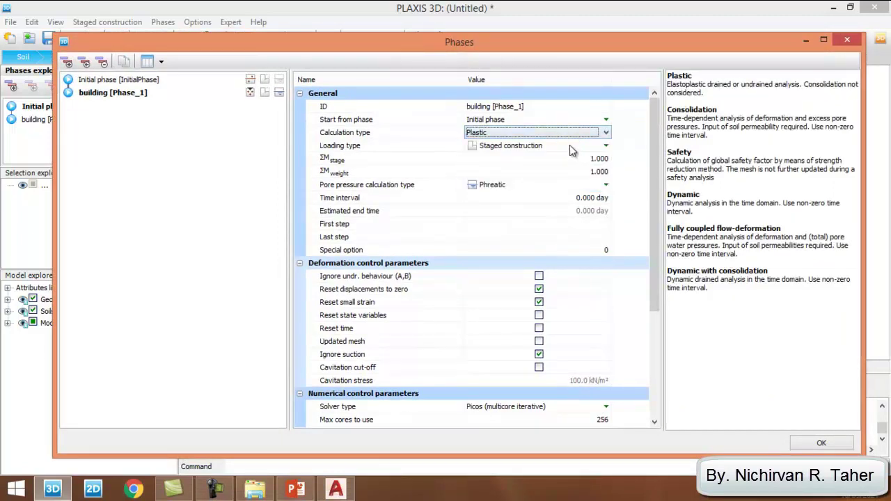
left_click_drag(630, 48, 630, 22)
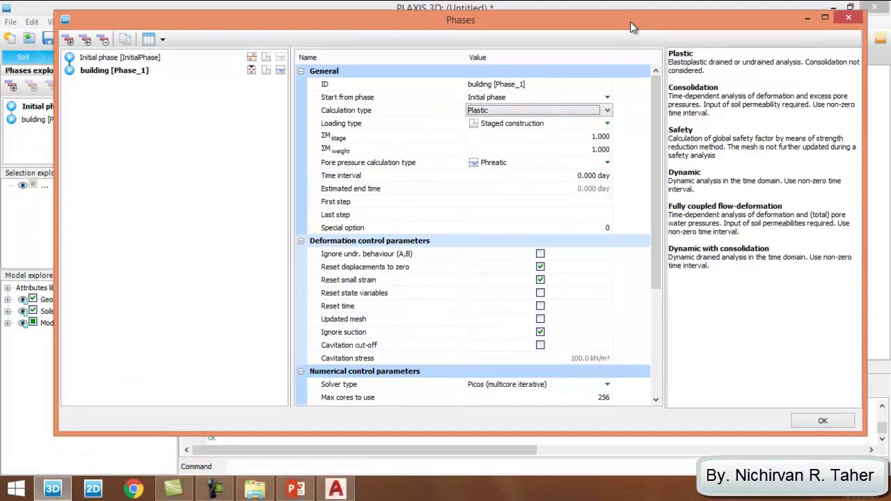
left_click(813, 422)
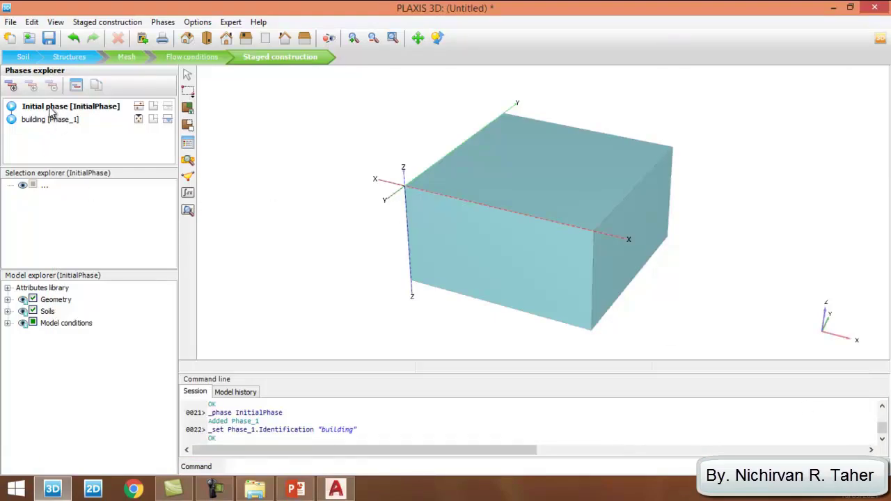
- Try selecting the clay block and its corner square, then make building [Phase_1] current
left_click(524, 186)
left_click(440, 189)
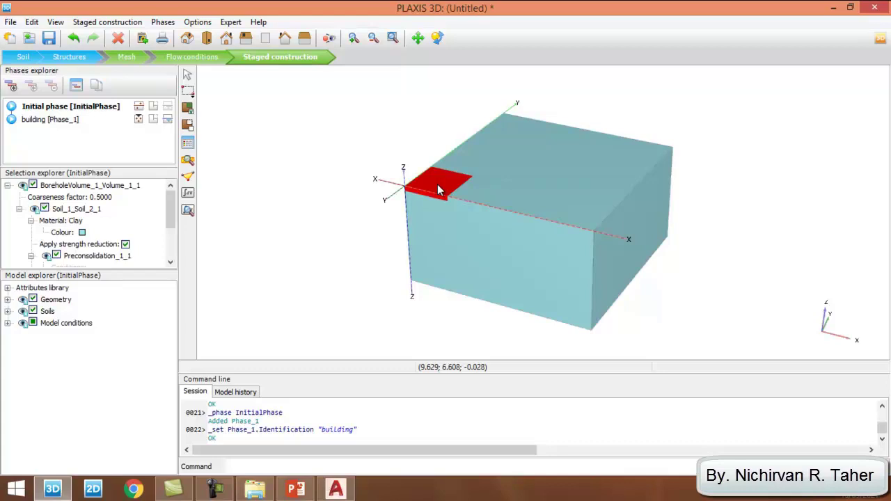
left_click(553, 176)
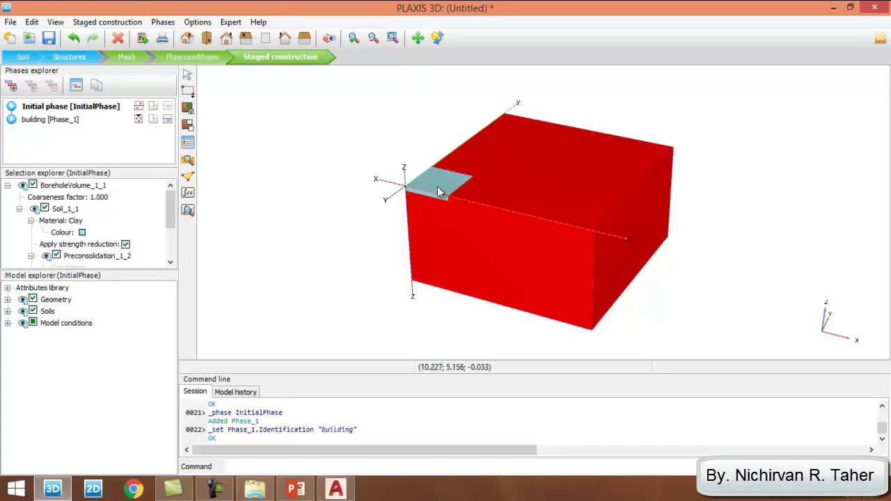
left_click(437, 186)
left_click(532, 175)
left_click(509, 176)
left_click(52, 121)
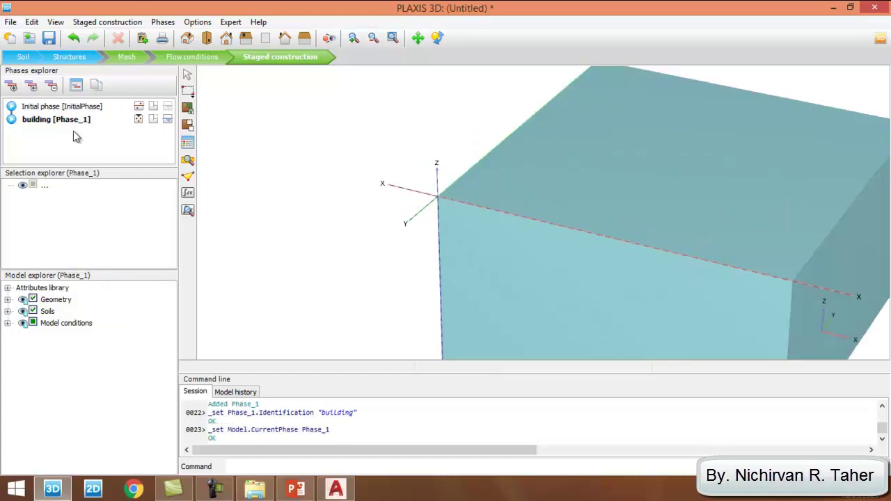
- Change the corner soil volume's material from Clay to Building in the Selection explorer
left_click(489, 194)
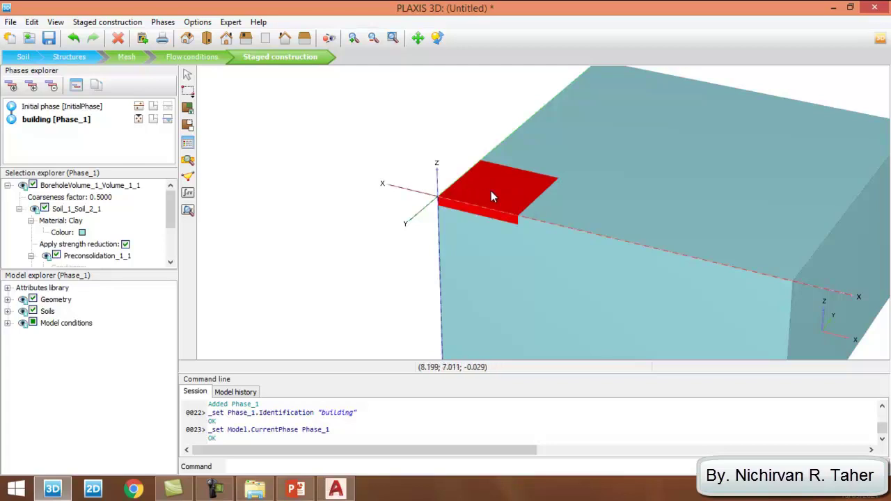
left_click(80, 227)
left_click(82, 222)
left_click(117, 223)
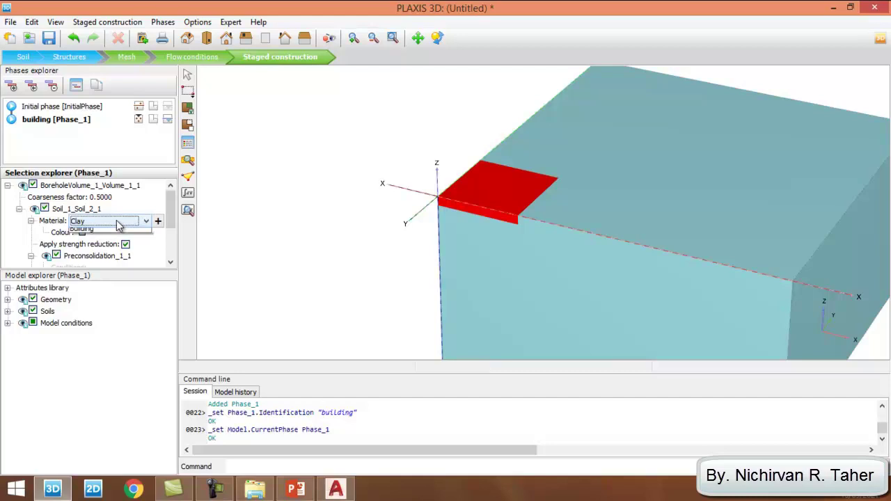
left_click(108, 241)
left_click(307, 265)
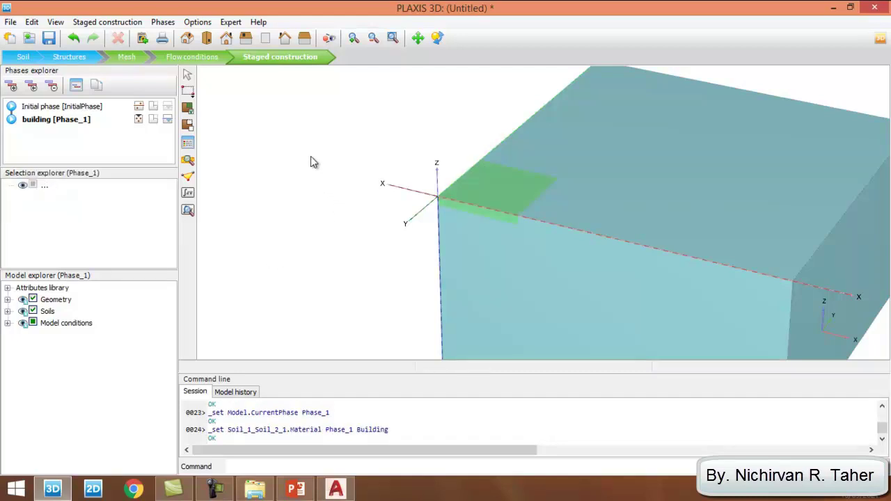
scroll(307, 157, "down", 3)
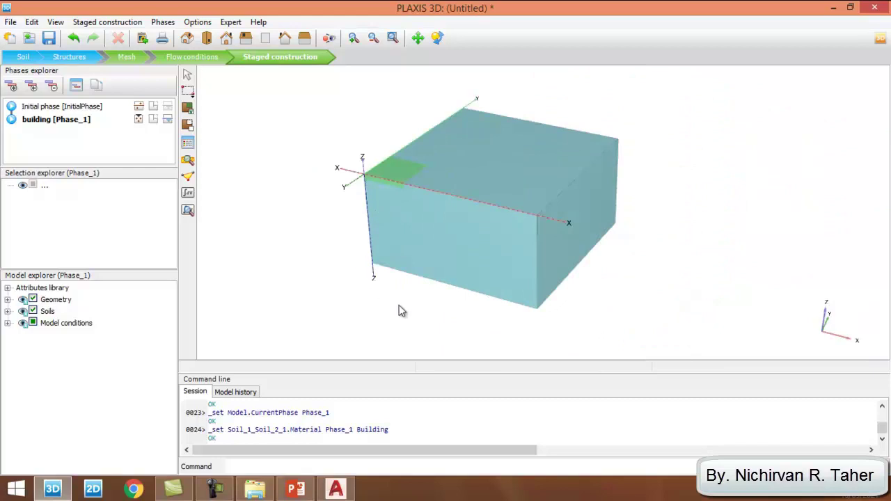
scroll(388, 302, "down", 2)
scroll(401, 219, "up", 2)
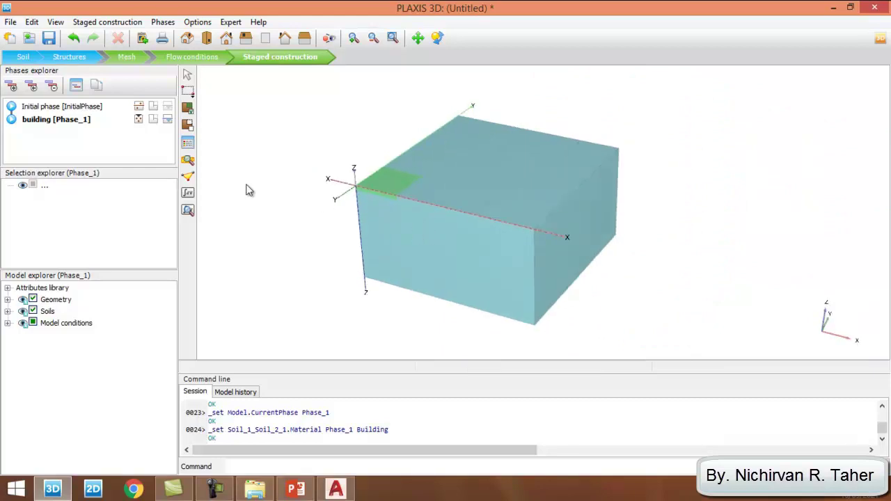
- Calculate the building phase, ignoring the feedback warning
left_click(188, 194)
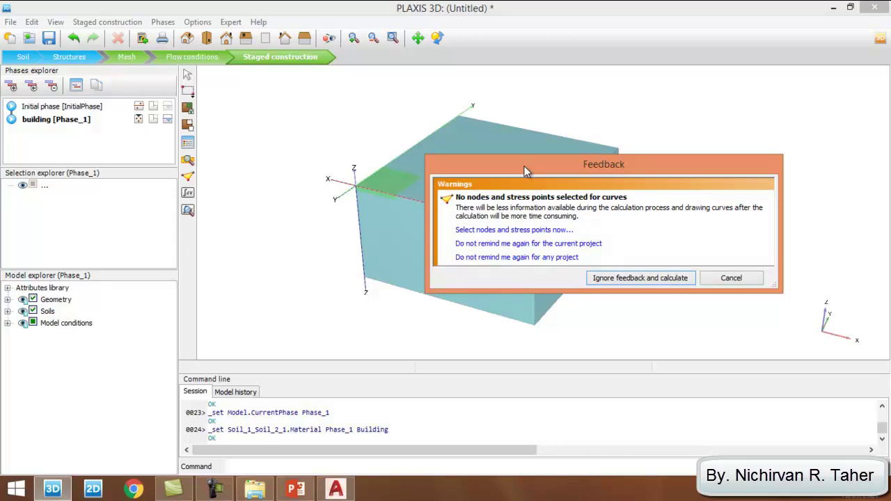
left_click(654, 279)
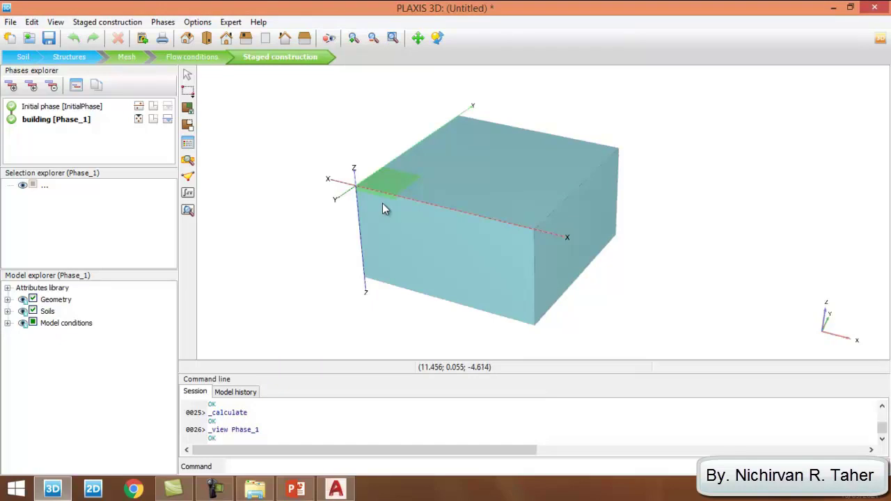
- Open the building phase results in Output, enlarge the model view and zoom in on the building
left_click(188, 211)
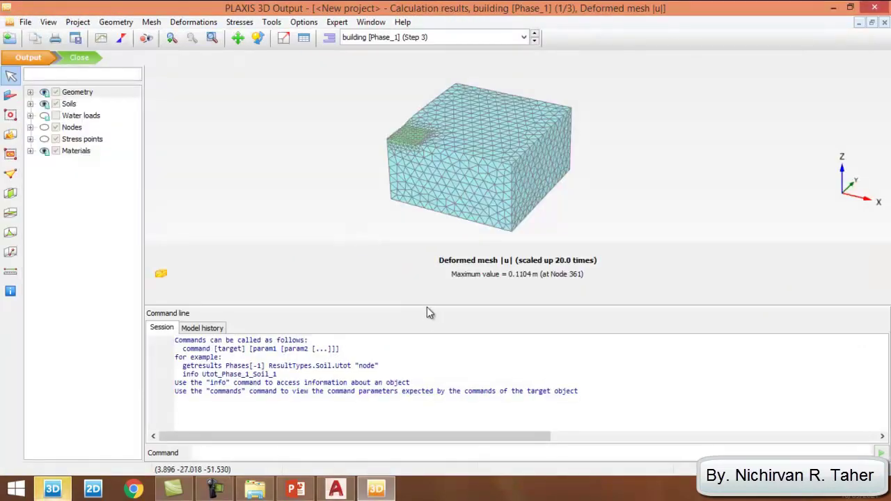
left_click_drag(426, 304, 446, 424)
scroll(438, 313, "up", 5)
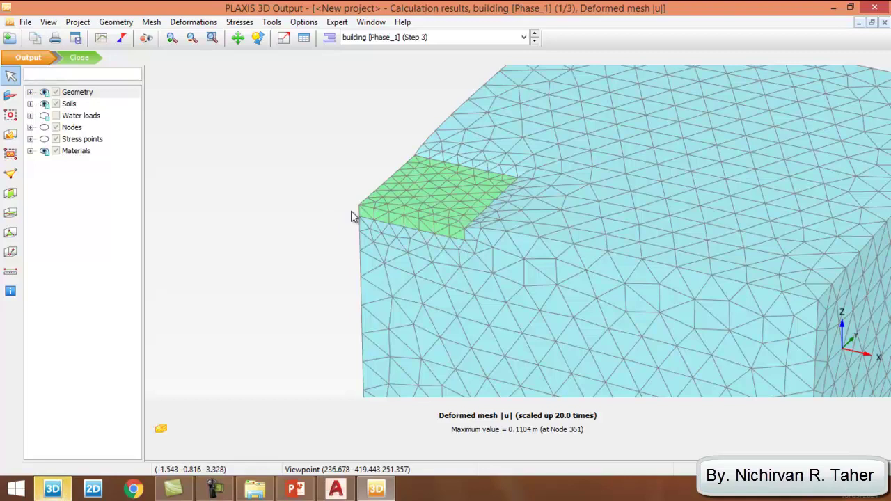
- Plot total displacements |u| for the building phase and rotate the model slightly
left_click(189, 25)
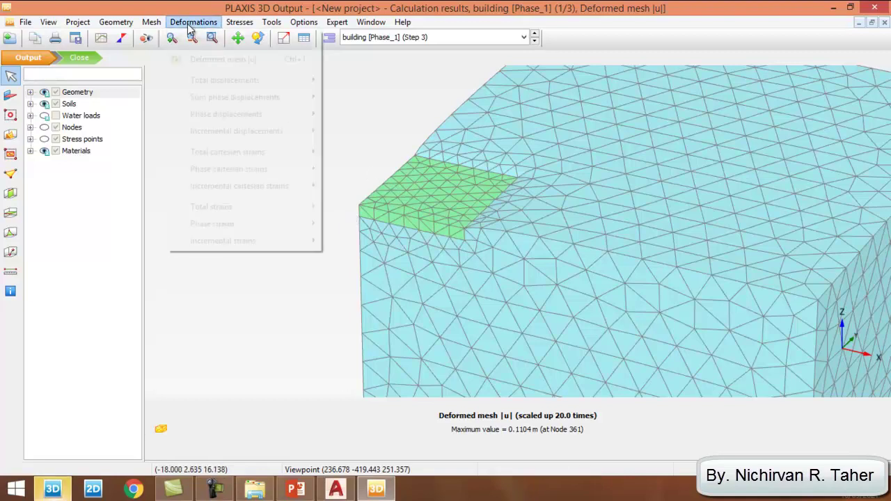
mouse_move(297, 79)
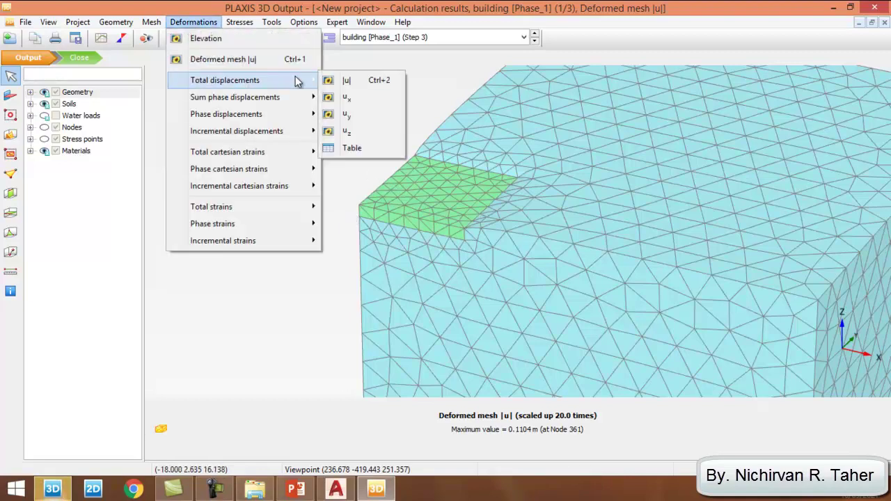
left_click(373, 82)
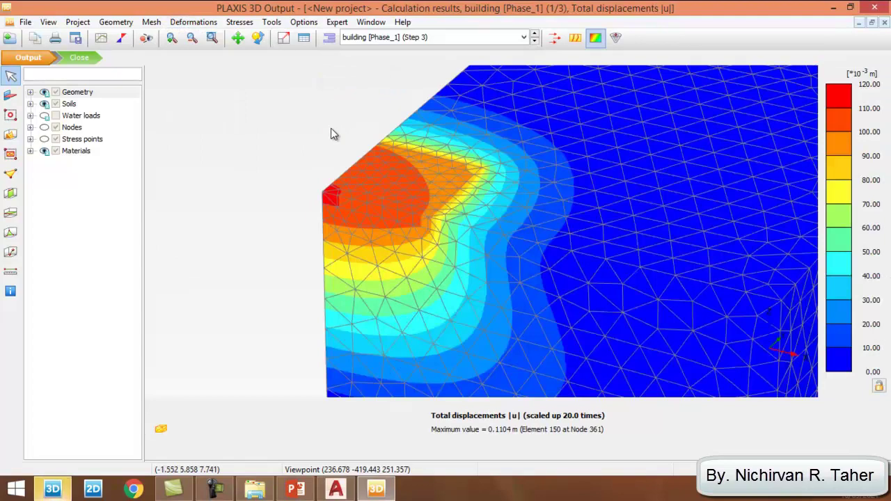
right_click_drag(331, 128, 353, 135, "ctrl")
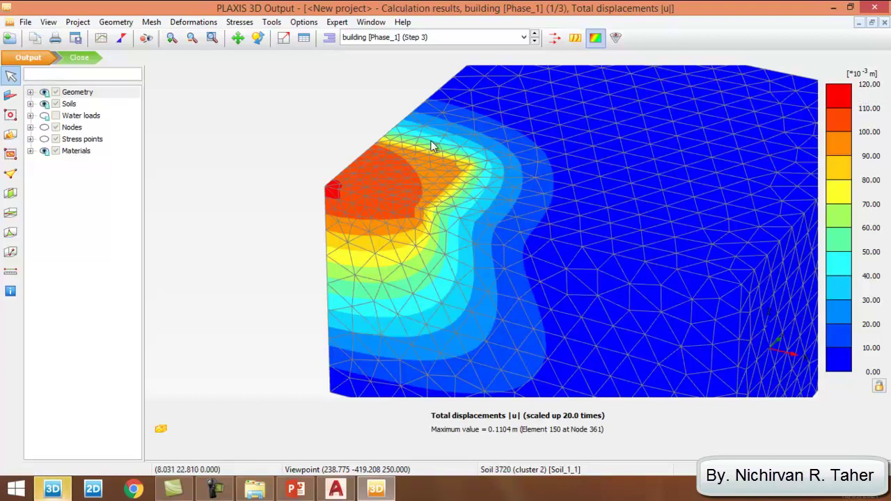
- Compare contour lines and arrows, then return to shaded |u| contours and rotate the view
left_click(575, 39)
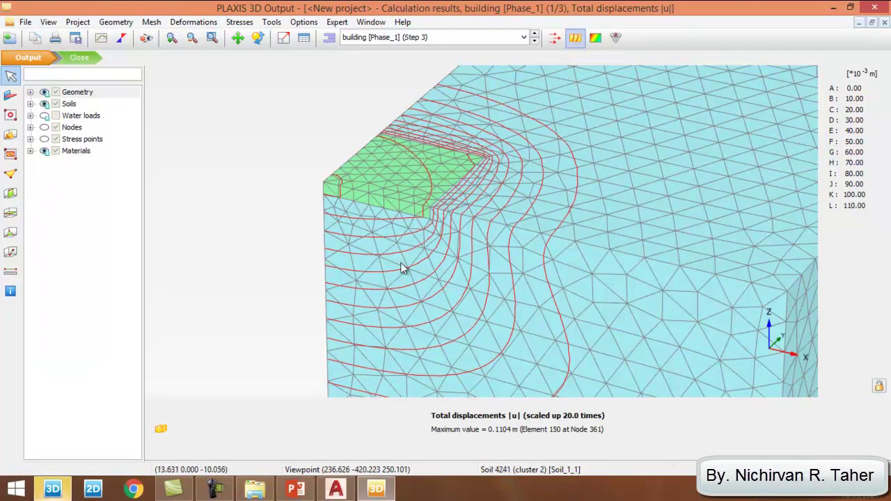
left_click(554, 37)
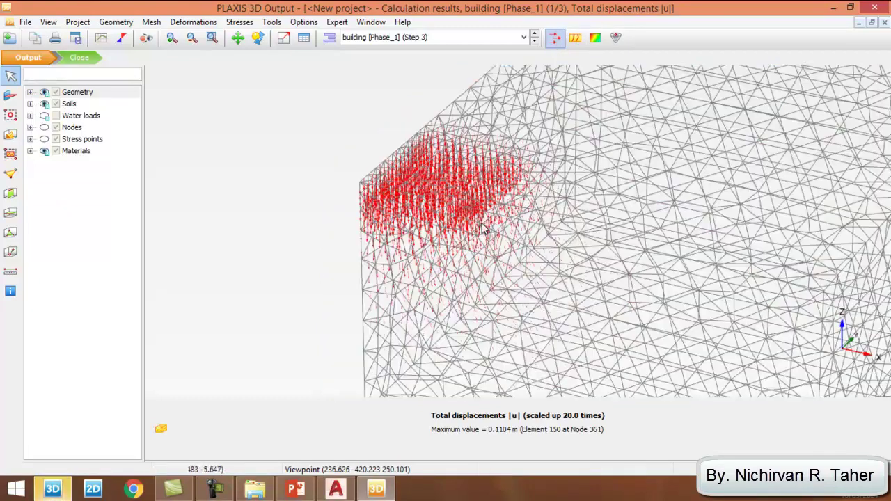
right_click_drag(472, 241, 394, 200, "ctrl")
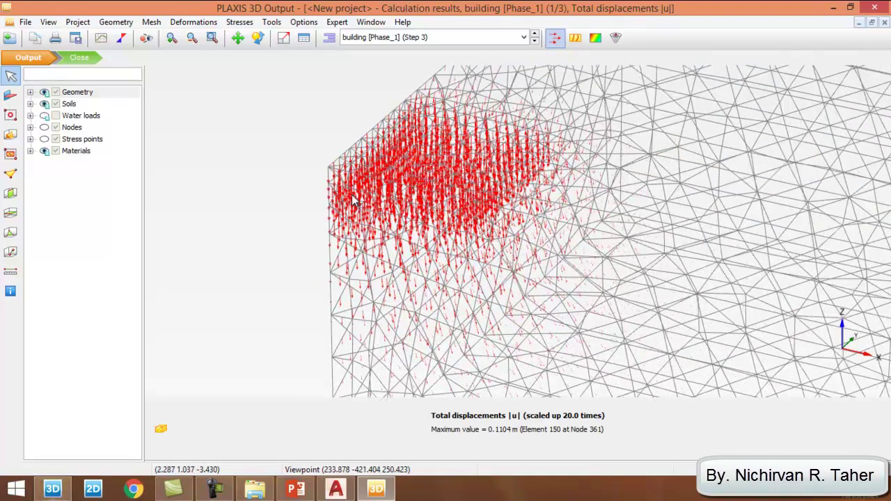
right_click_drag(333, 195, 449, 205, "ctrl")
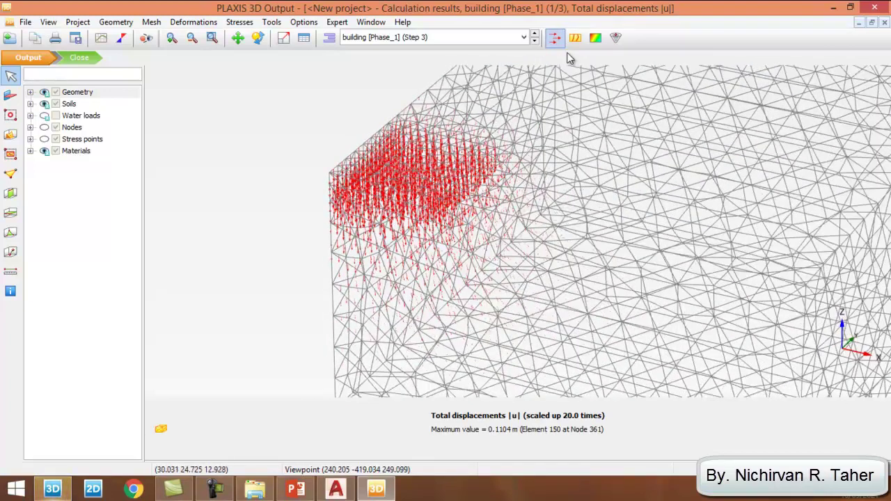
left_click(595, 38)
right_click_drag(369, 216, 391, 222, "ctrl")
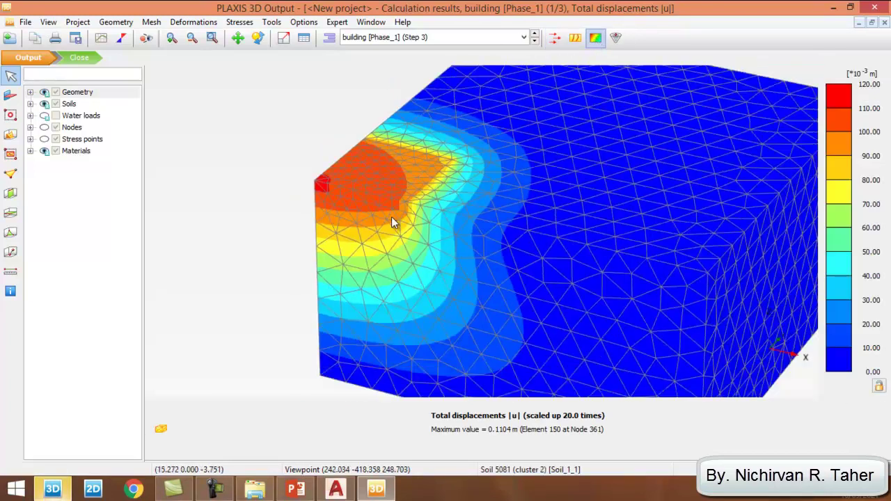